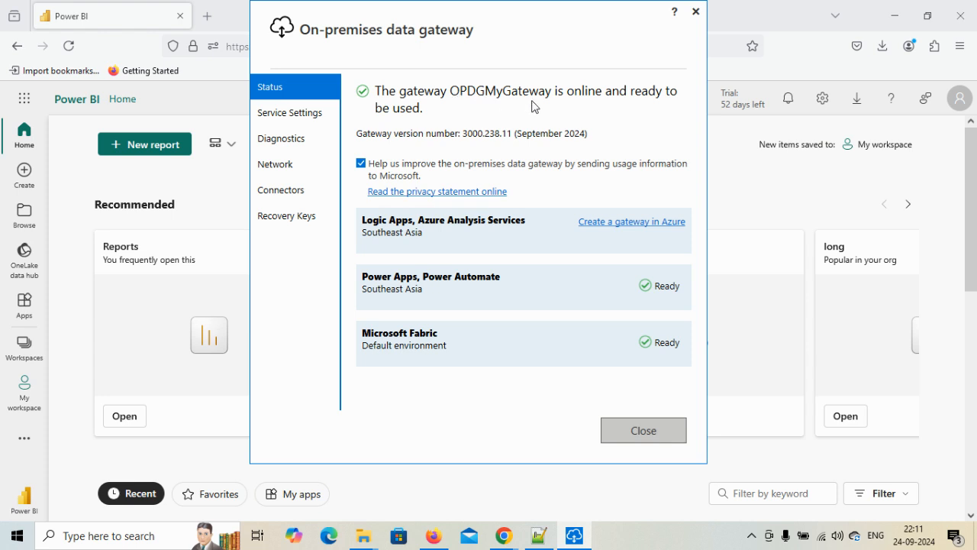
Step: Switch to Power BI, open Manage Connections and Gateways, and review the on-premises data gateways and the existing connections
left_click(779, 27)
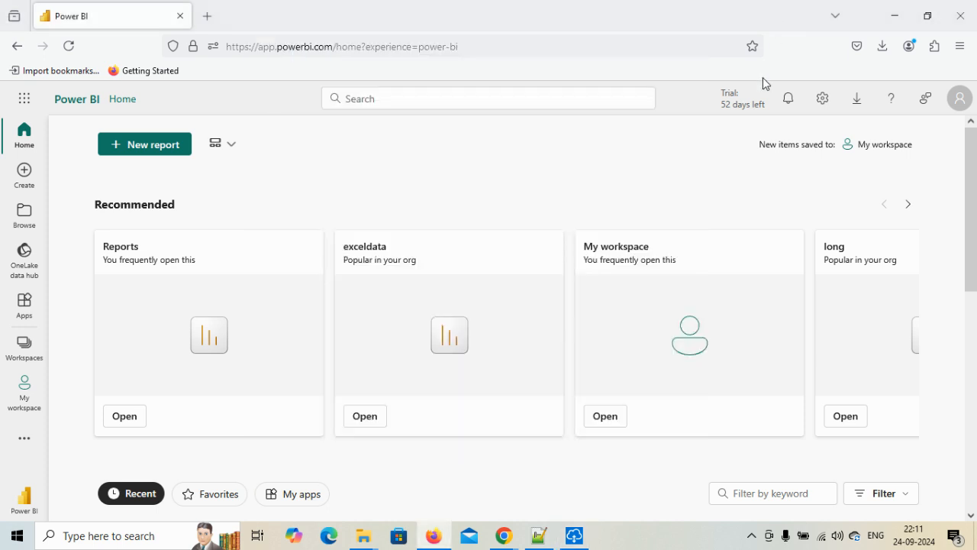
left_click(823, 99)
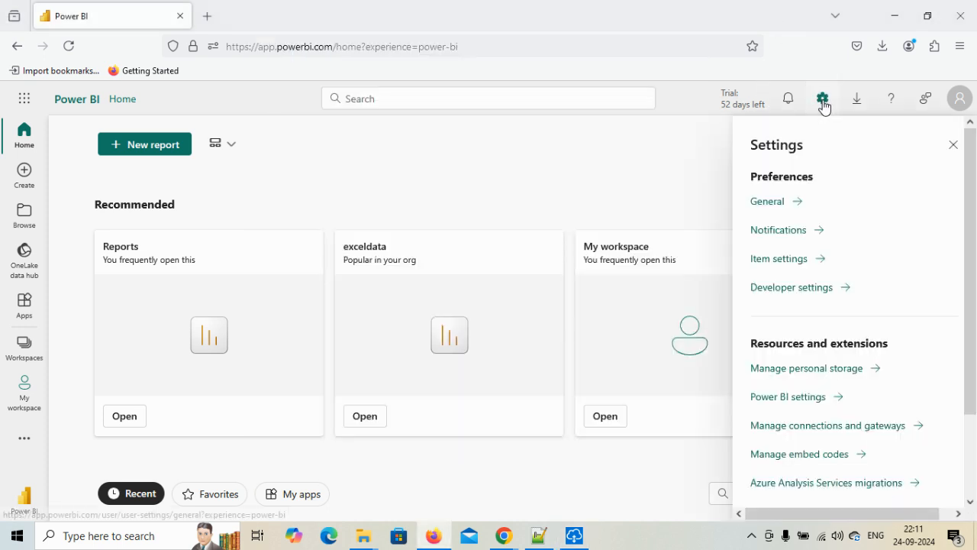
left_click(850, 432)
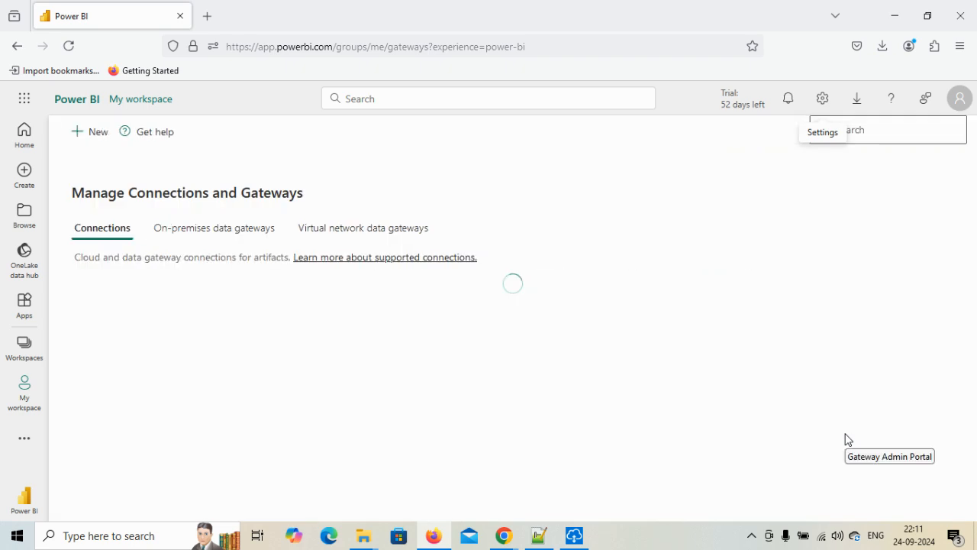
left_click(238, 229)
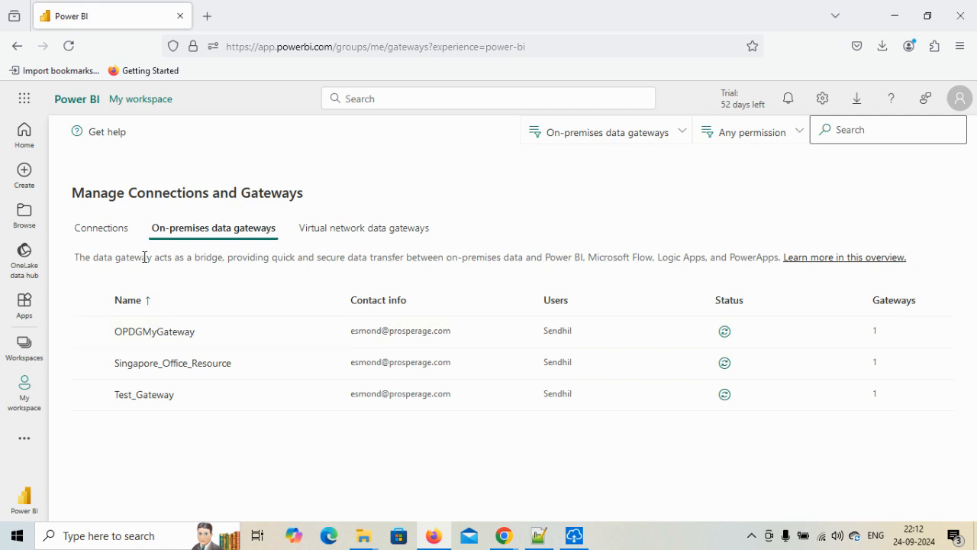
left_click(127, 234)
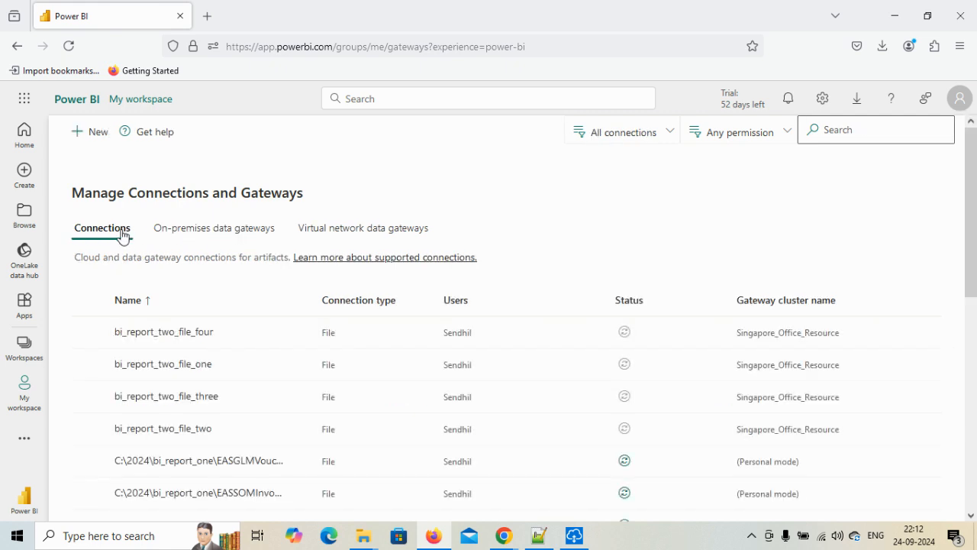
Step: Open the AgentCountry semantic model's settings from My workspace and examine its gateway and cloud connections
left_click(24, 391)
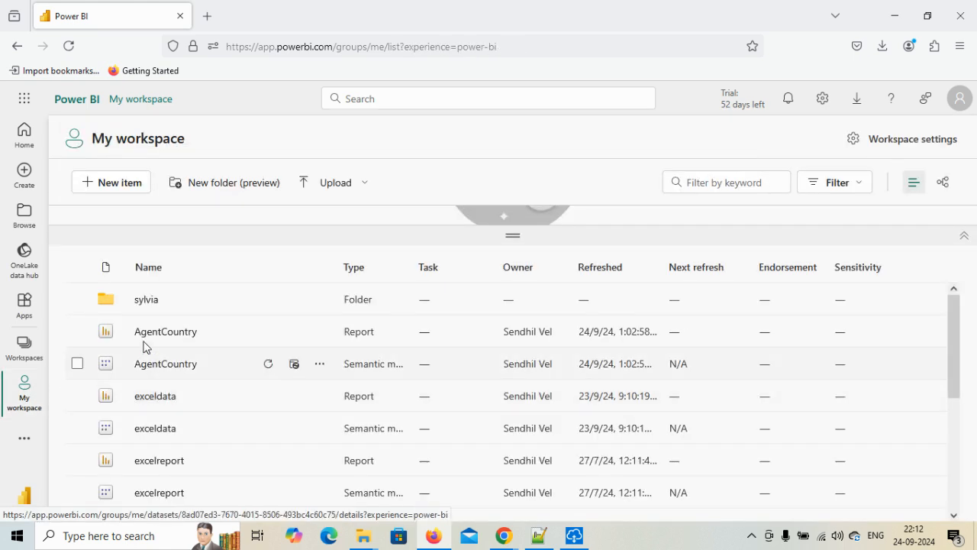
left_click(294, 370)
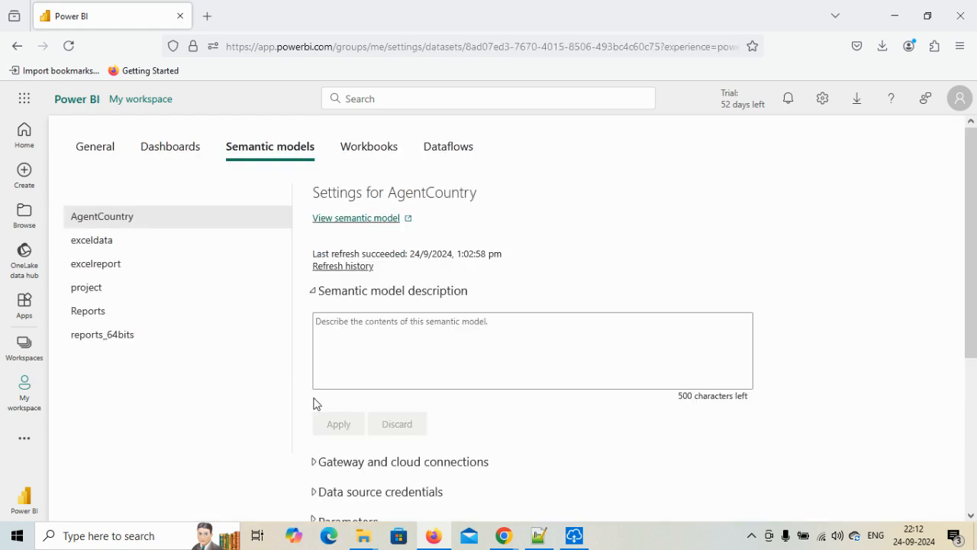
left_click(315, 462)
scroll(732, 314, "down", 1)
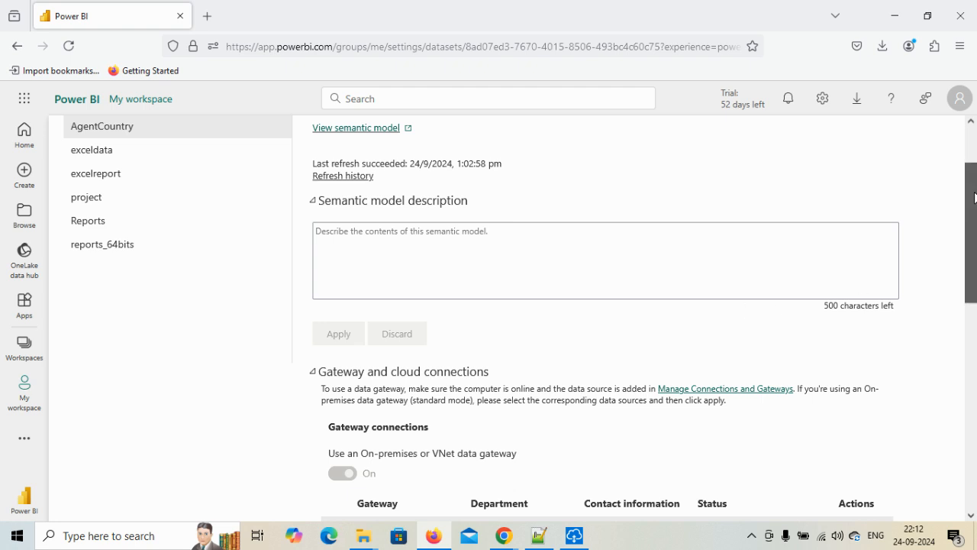
left_click_drag(974, 197, 974, 249)
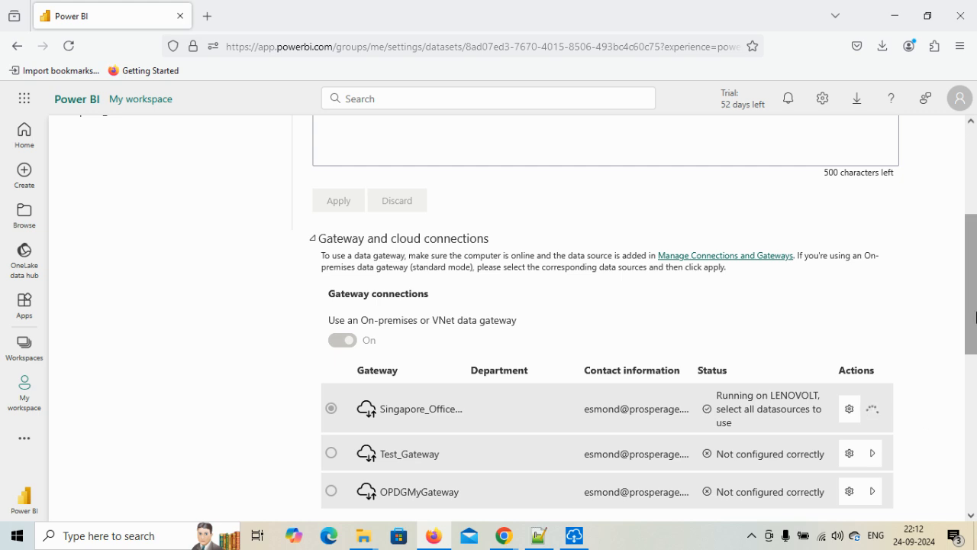
scroll(969, 355, "down", 2)
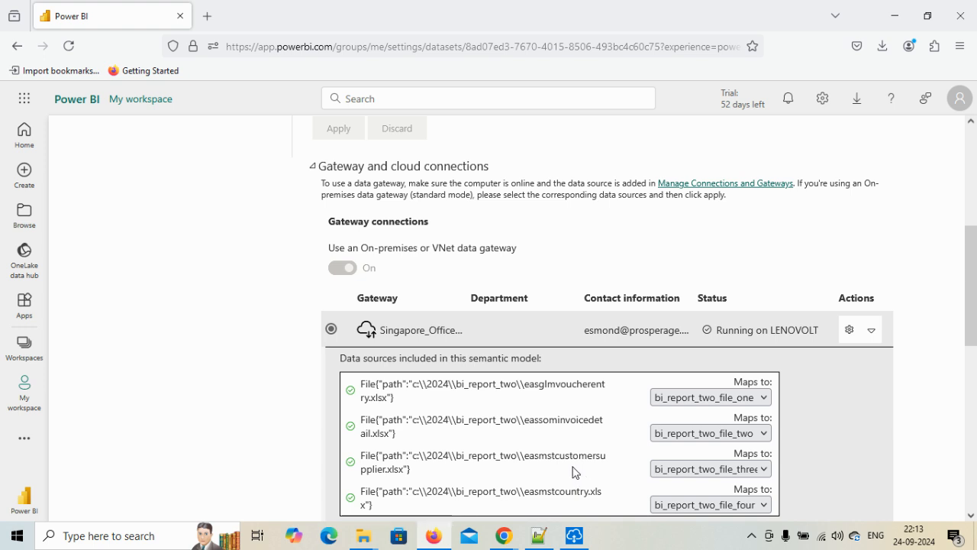
Step: Switch to File Explorer and examine the files in C:\2024\bi_report_two and D:\ExcelData\bi_report_two
mouse_move(373, 540)
left_click(380, 494)
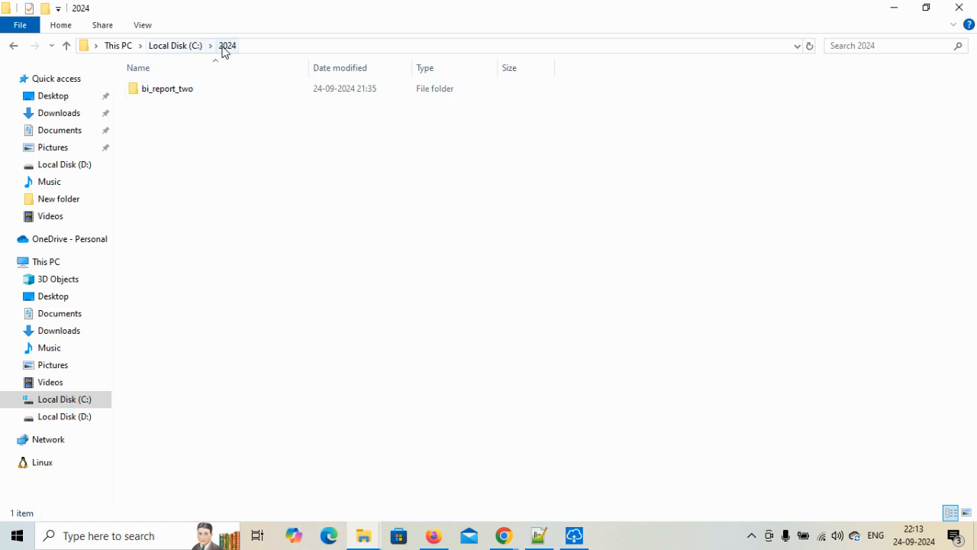
right_click(136, 91)
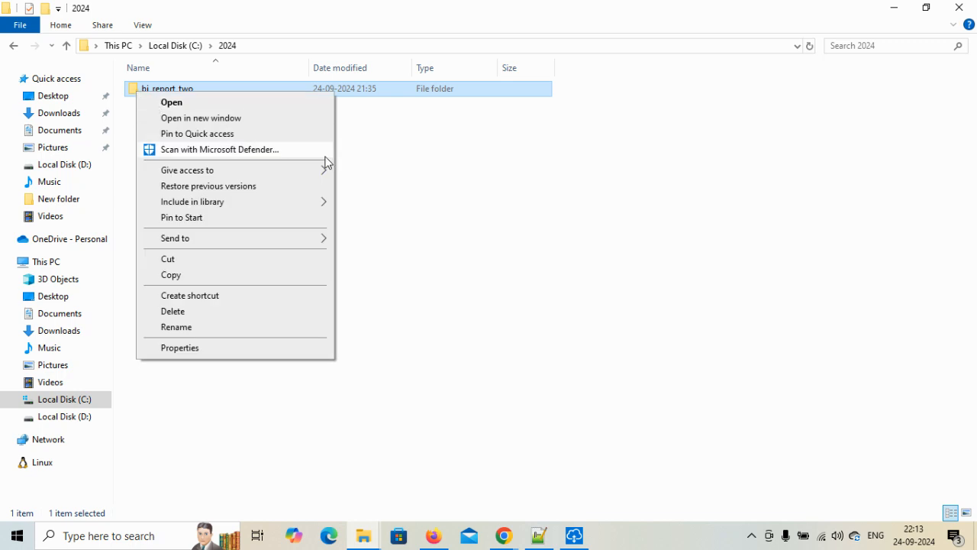
left_click(407, 193)
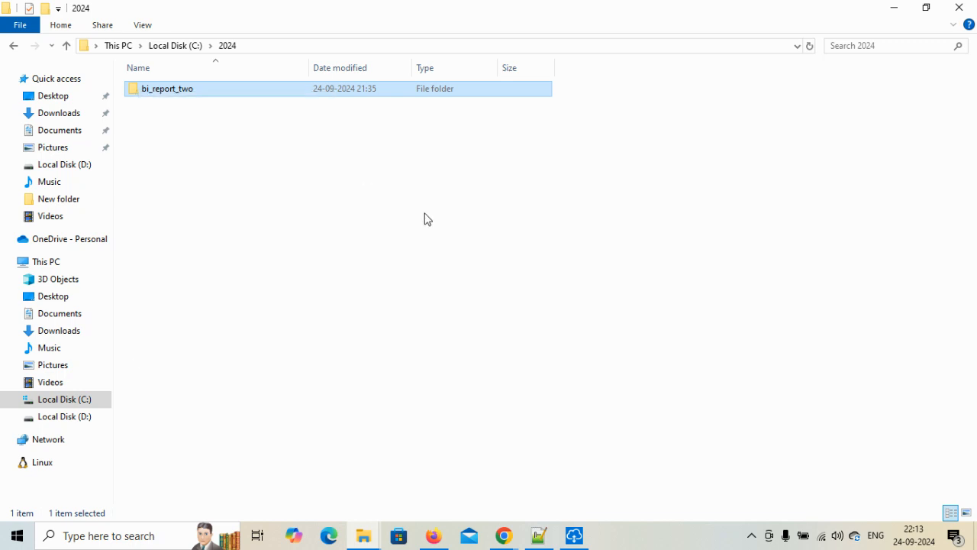
double_click(136, 93)
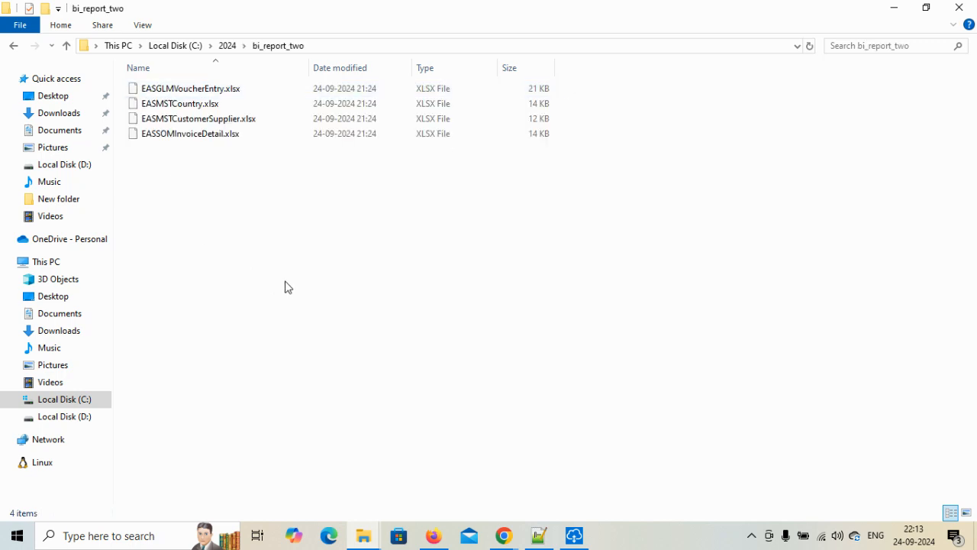
mouse_move(363, 536)
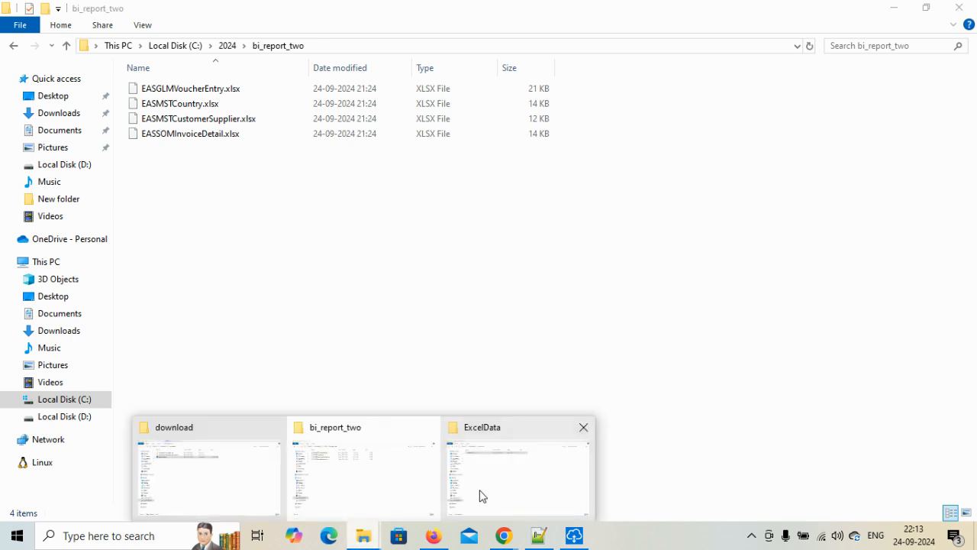
left_click(482, 495)
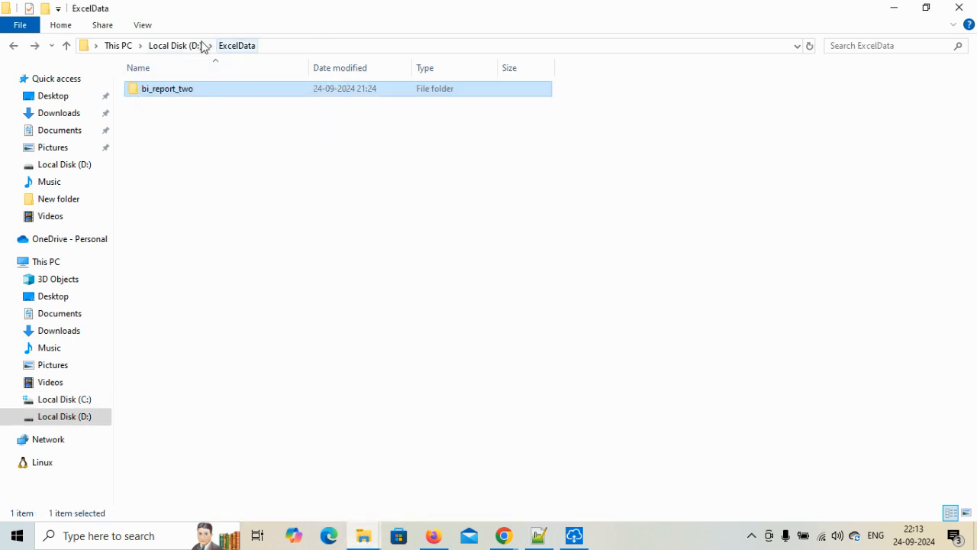
double_click(136, 92)
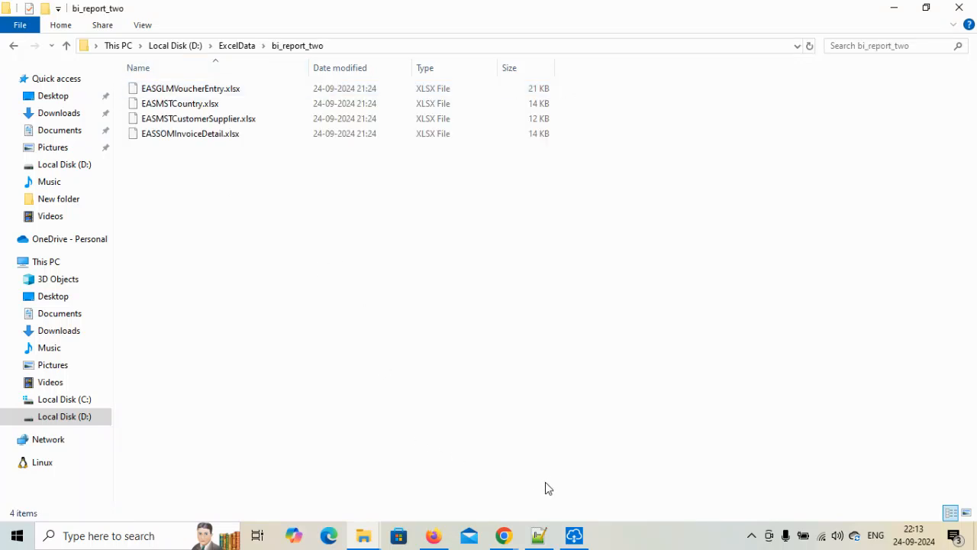
Step: Return to Power BI and compare the data source paths mapped in the AgentCountry model with the C:\2024\bi_report_two folder
left_click(434, 537)
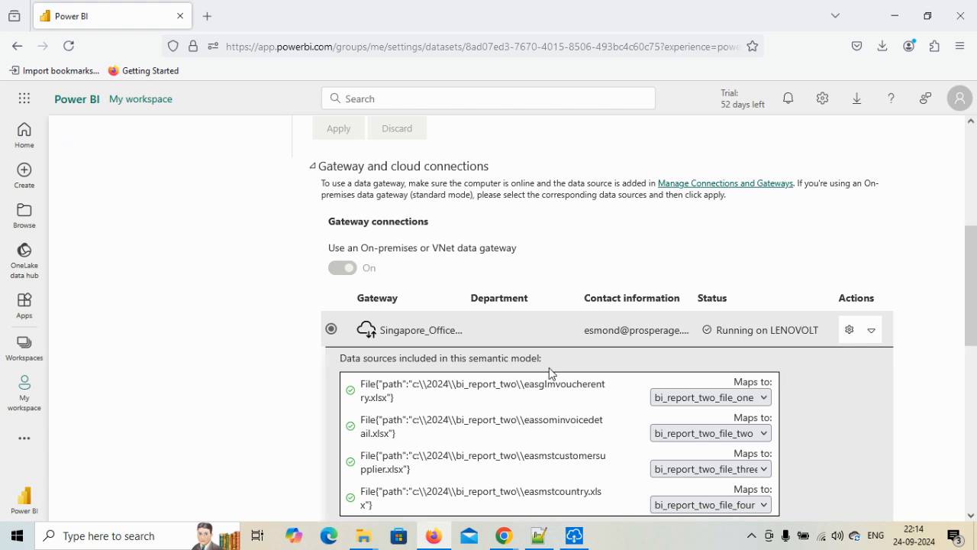
left_click_drag(975, 291, 952, 161)
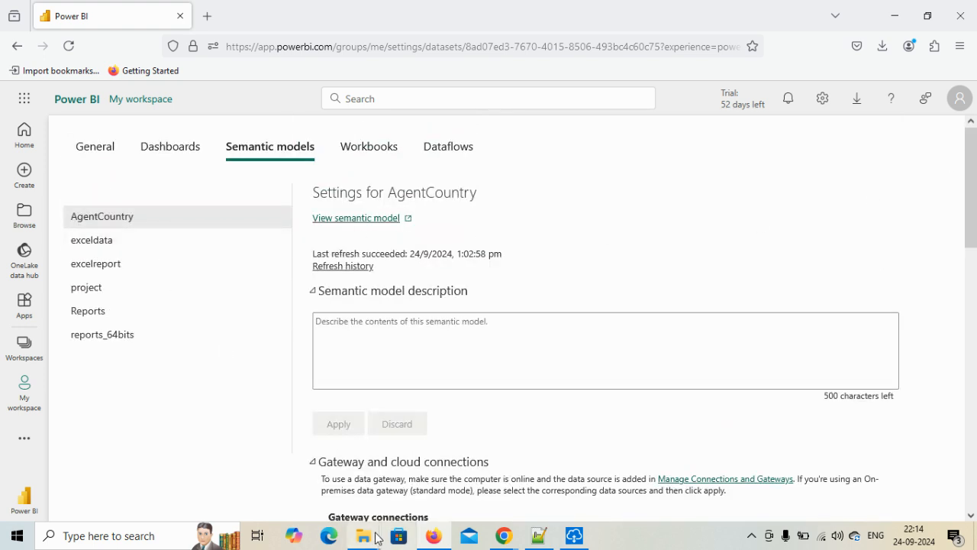
scroll(969, 174, "down", 5)
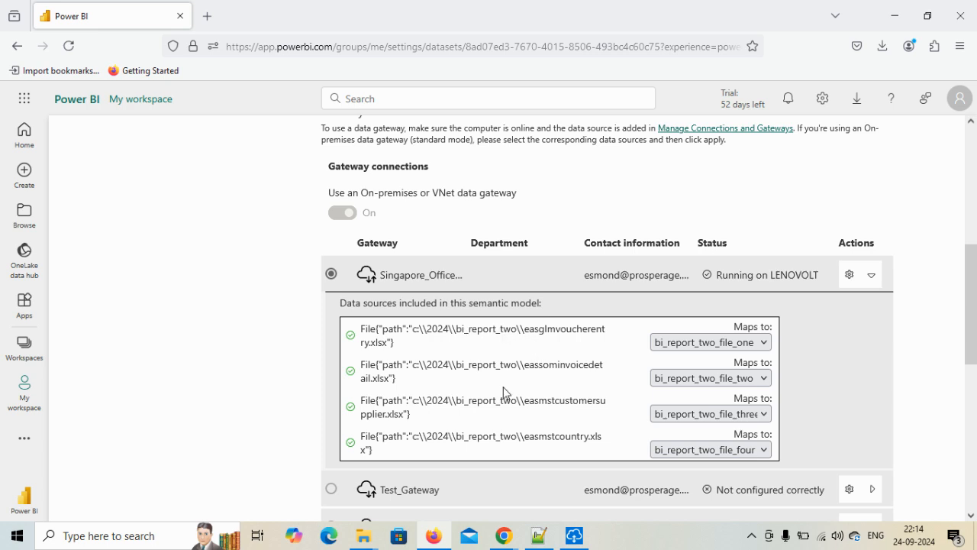
mouse_move(371, 540)
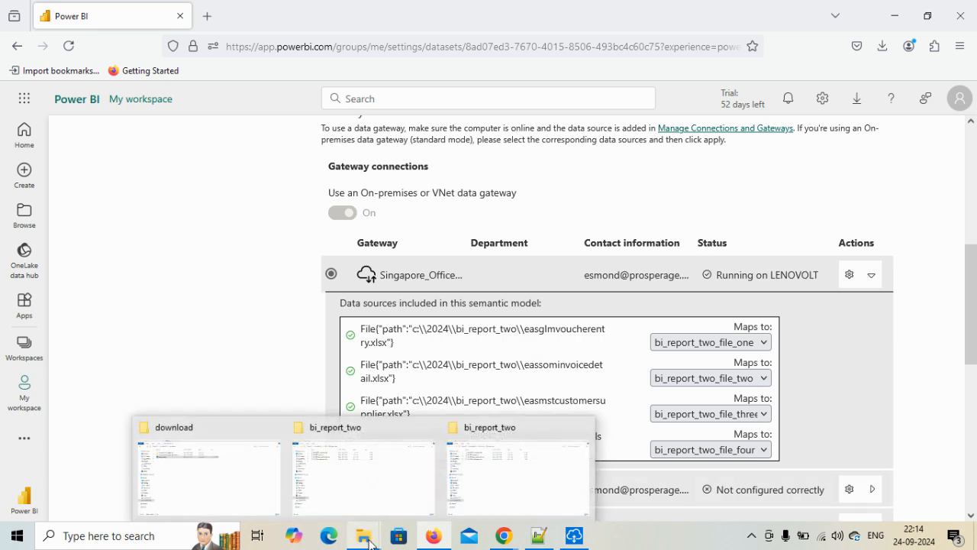
left_click(363, 495)
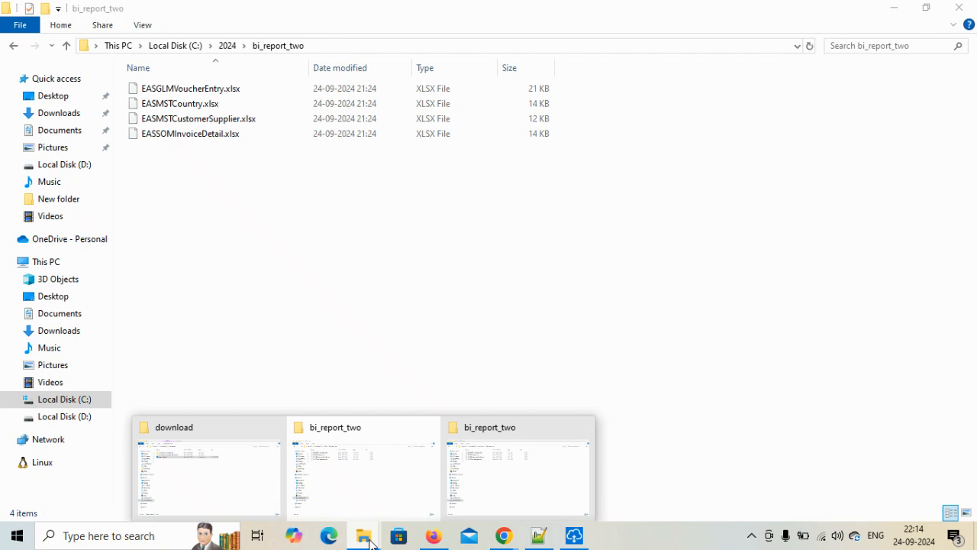
left_click(433, 536)
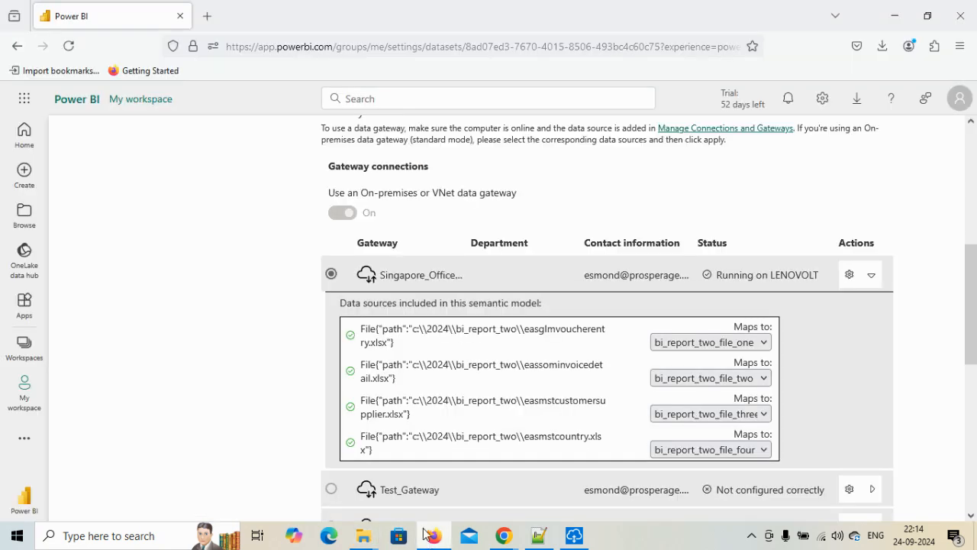
Step: Reopen the AgentCountry semantic model's settings from My workspace and expand the data sources listed under OPDGMyGateway
left_click(23, 394)
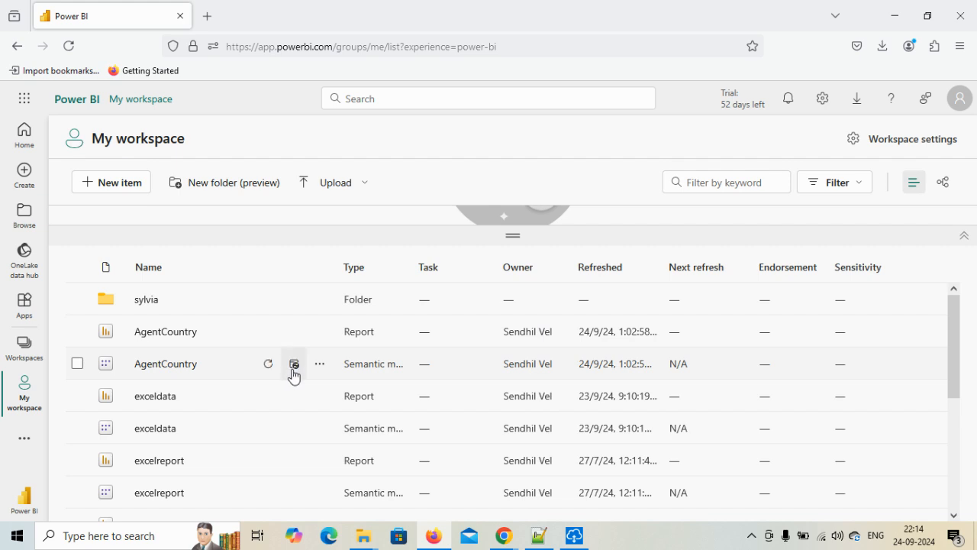
left_click(294, 373)
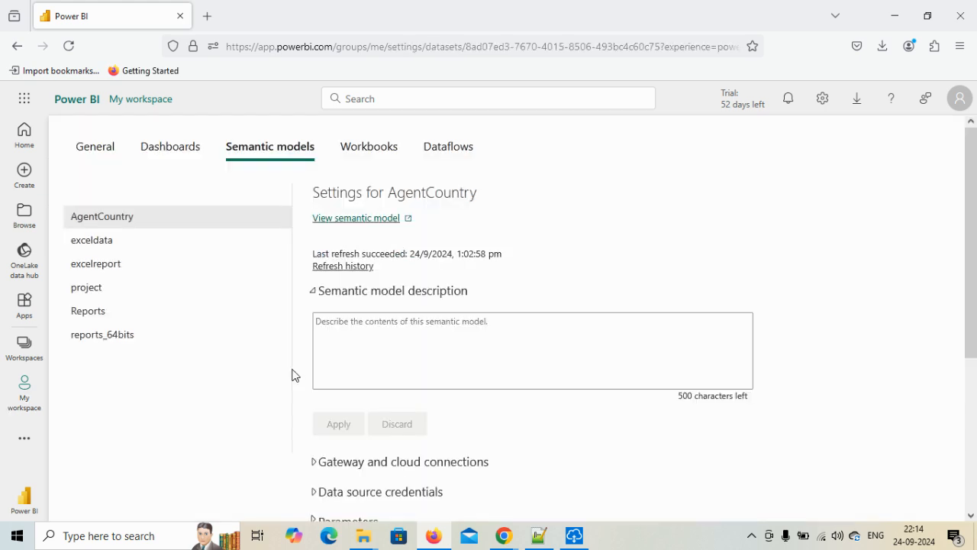
left_click(315, 463)
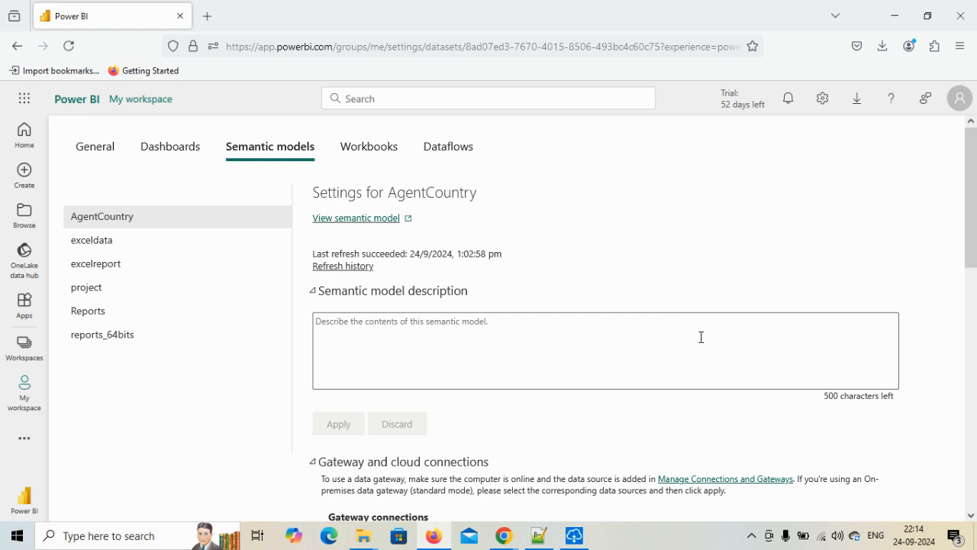
left_click_drag(973, 177, 975, 304)
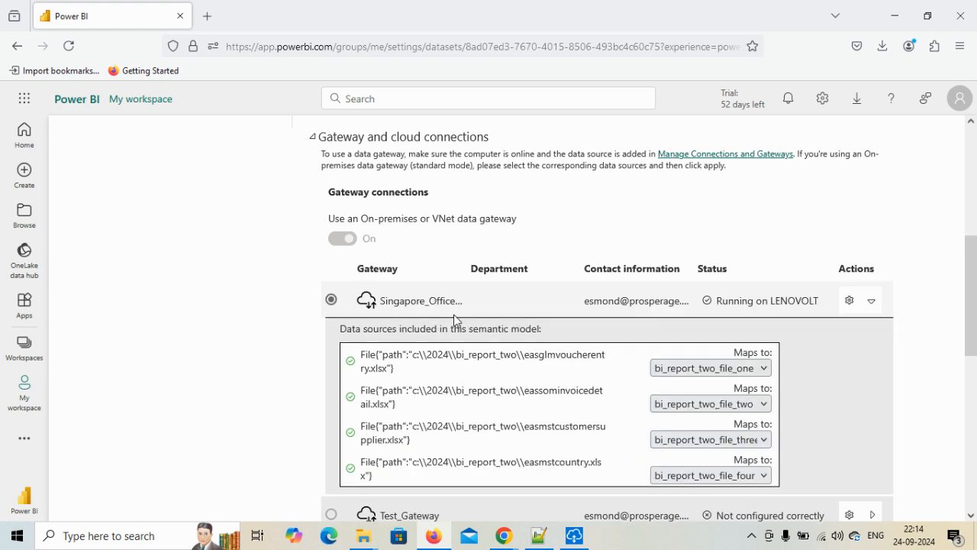
left_click_drag(975, 279, 975, 345)
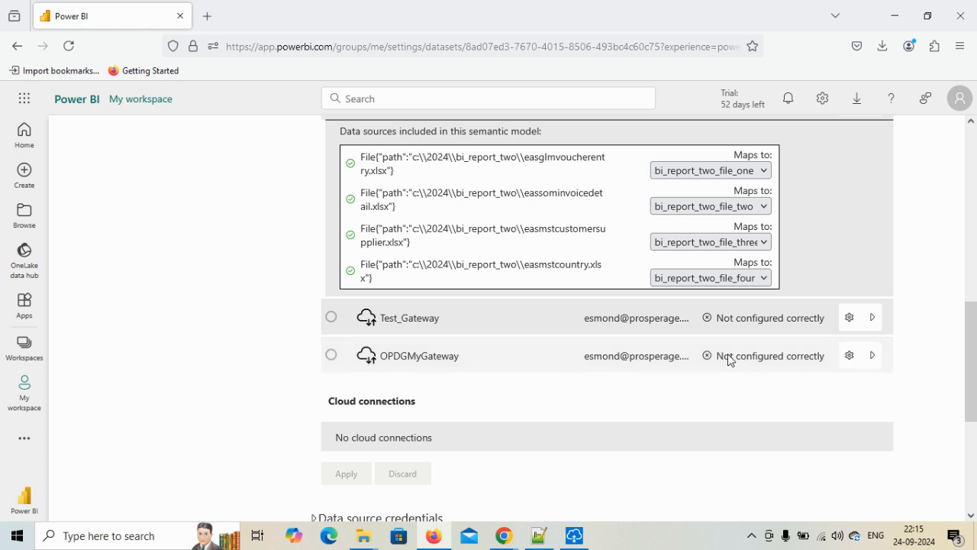
left_click(872, 355)
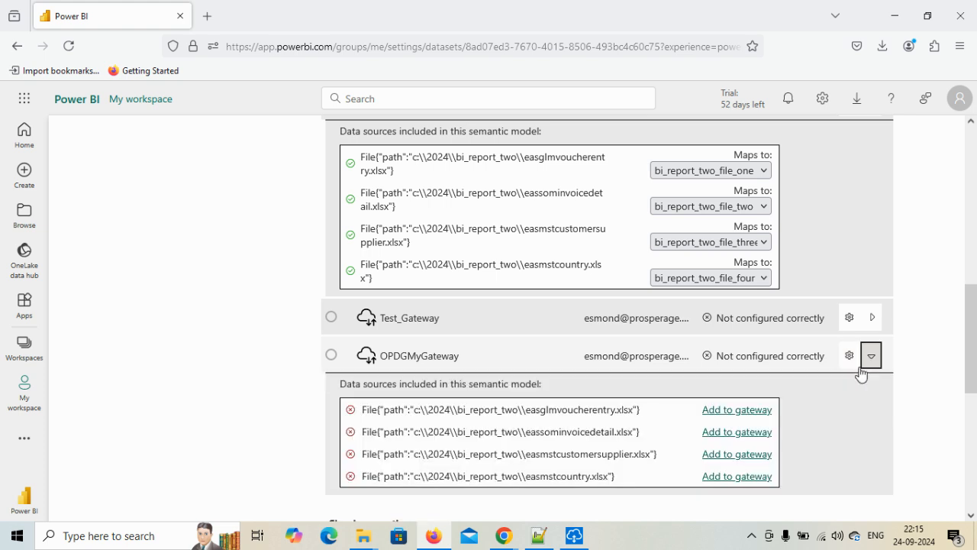
Step: Start adding easglmvoucherentry.xlsx to OPDGMyGateway and name the new connection OPDG_File_test
left_click(764, 410)
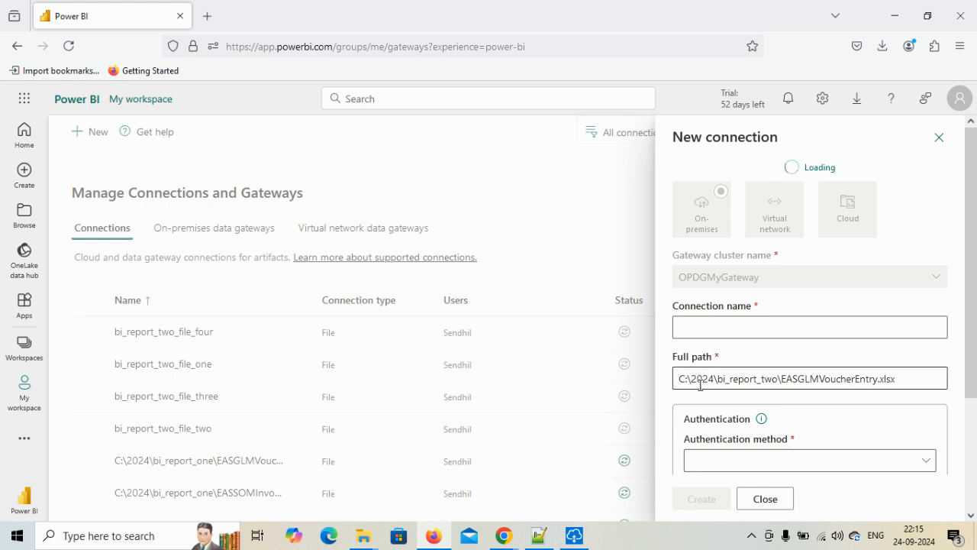
left_click(717, 328)
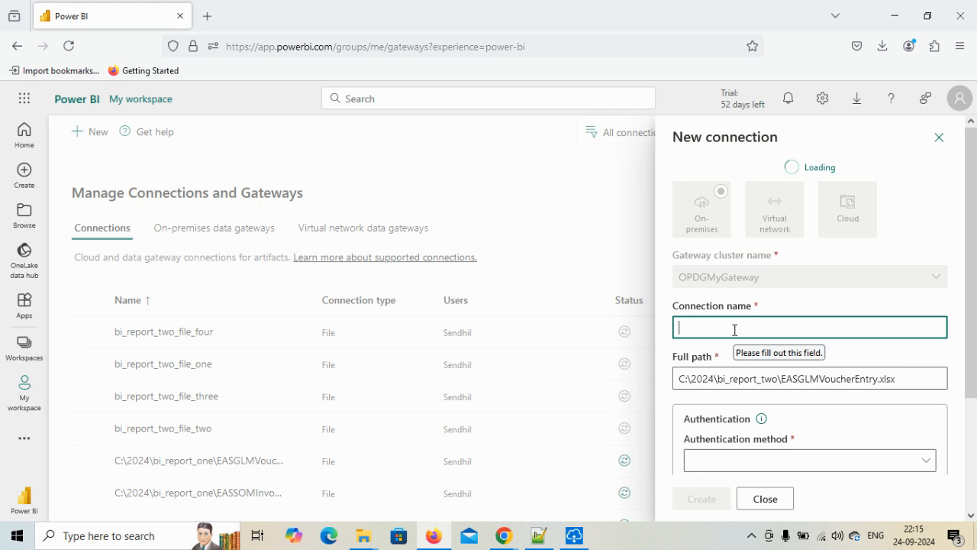
type("OPDG+")
key("BackSpace")
type("_")
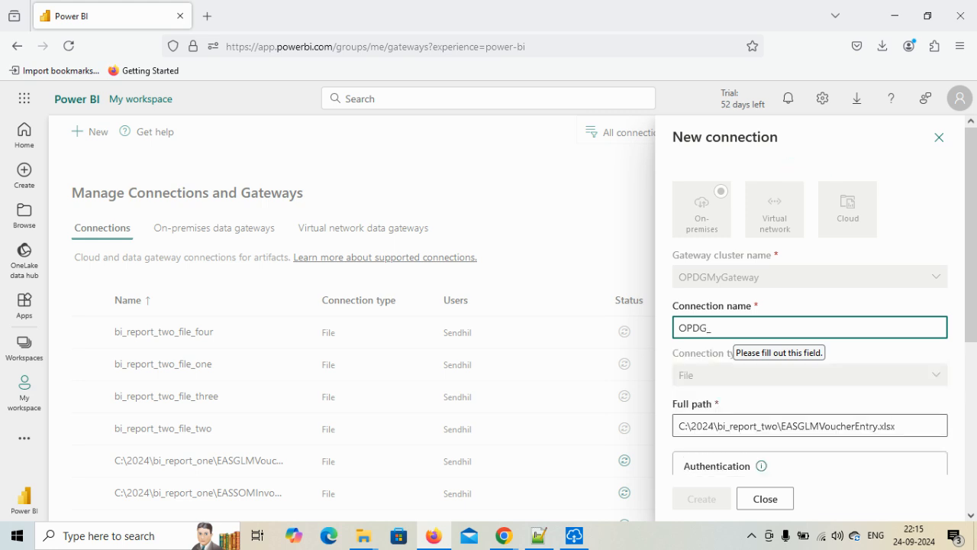
type("File_test")
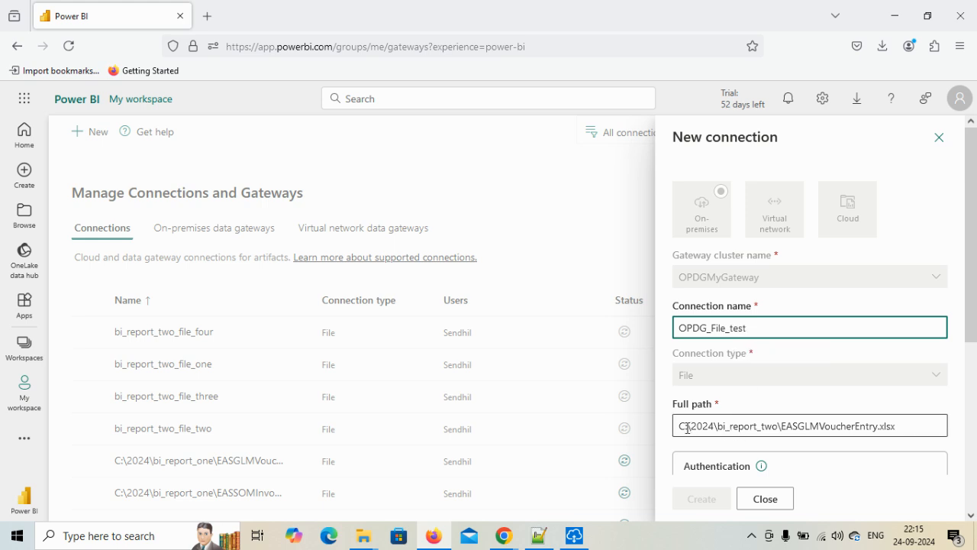
Step: Switch to File Explorer and copy the folder path D:\ExcelData\bi_report_two
left_click(363, 536)
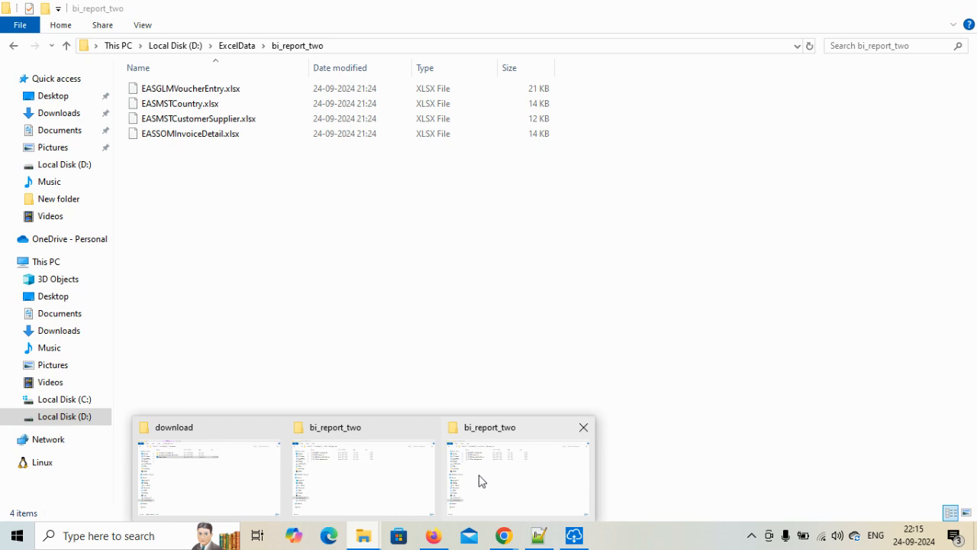
left_click(481, 480)
key("alt+d")
key("ctrl+c")
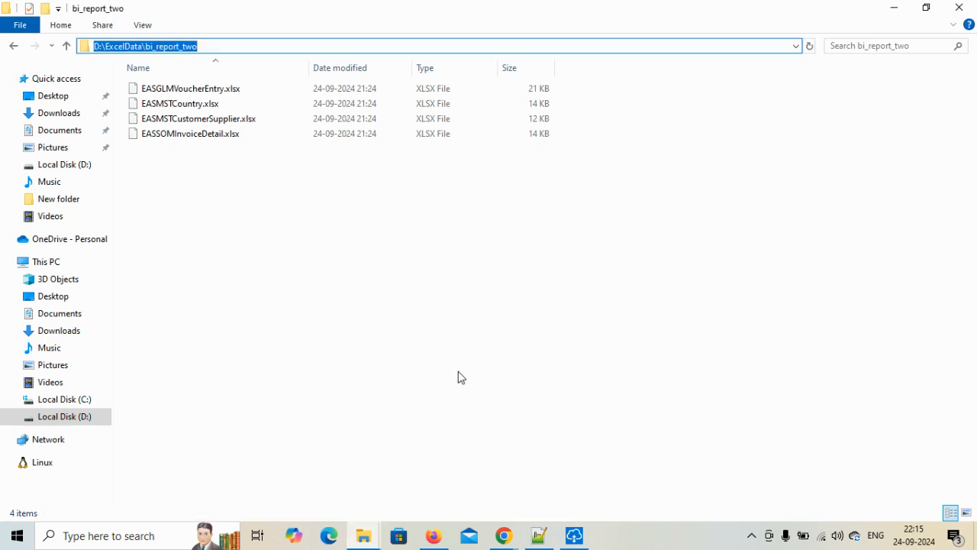
Step: Return to Power BI and set the new connection's full path to D:\ExcelData\bi_report_two\EASGLMVoucherEntry.xlsx
key("alt+Tab")
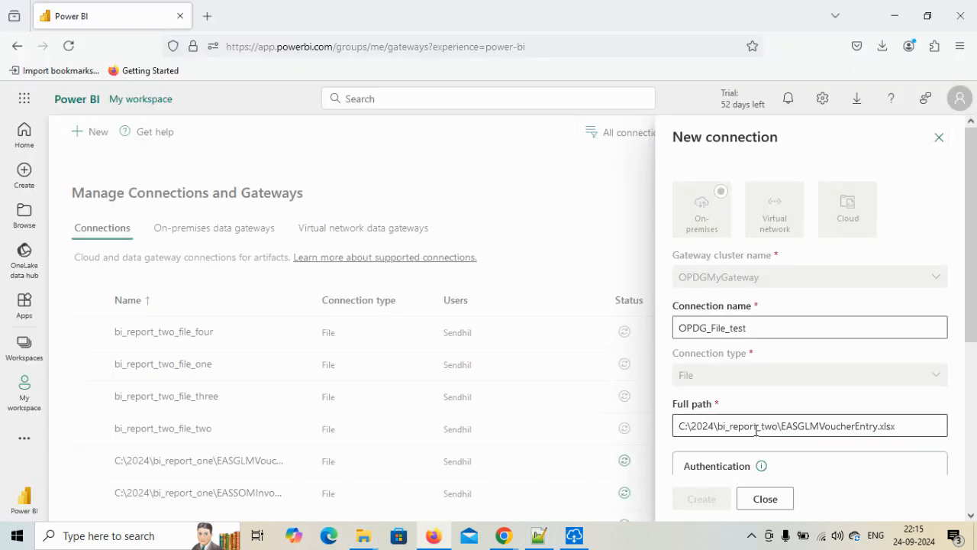
left_click(779, 426)
left_click_drag(750, 426, 698, 426)
left_click_drag(697, 426, 689, 427)
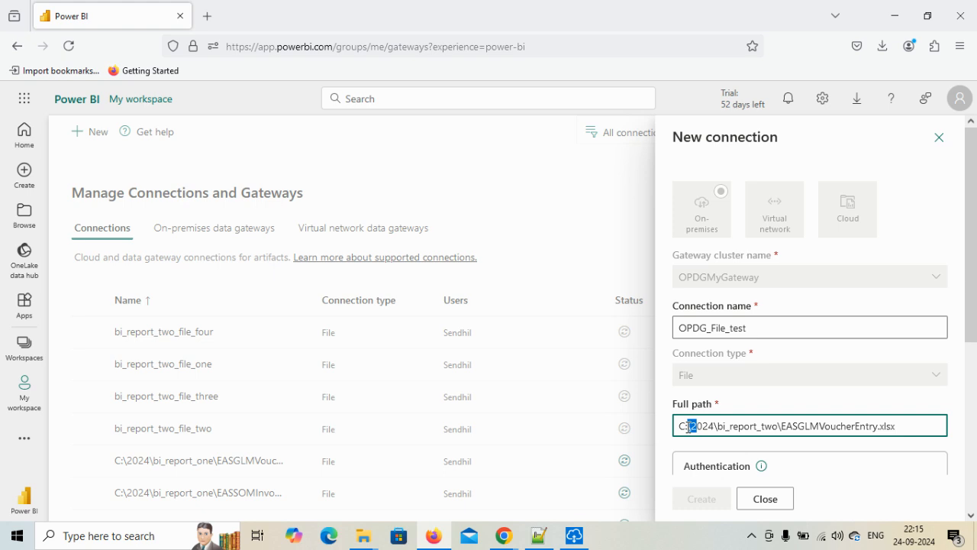
left_click(778, 426)
key("shift+Home")
key("ctrl+v")
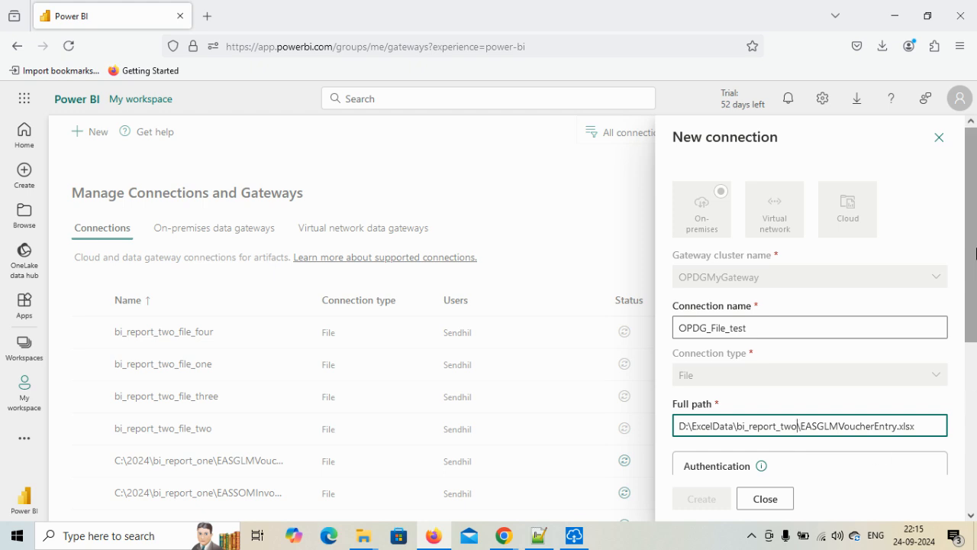
Step: Skip the connection test, set the privacy level to Private, and create the OPDG_File_test connection
scroll(968, 378, "down", 3)
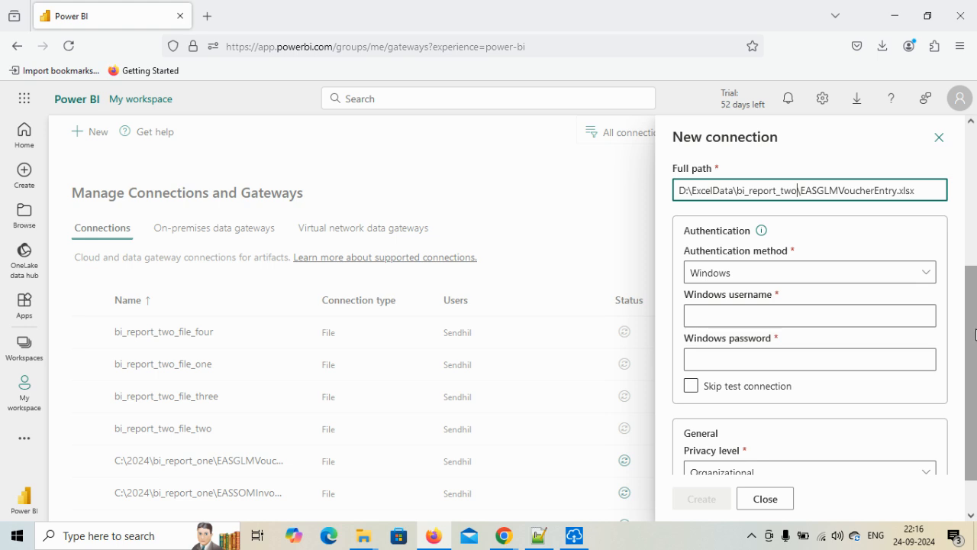
scroll(971, 344, "down", 1)
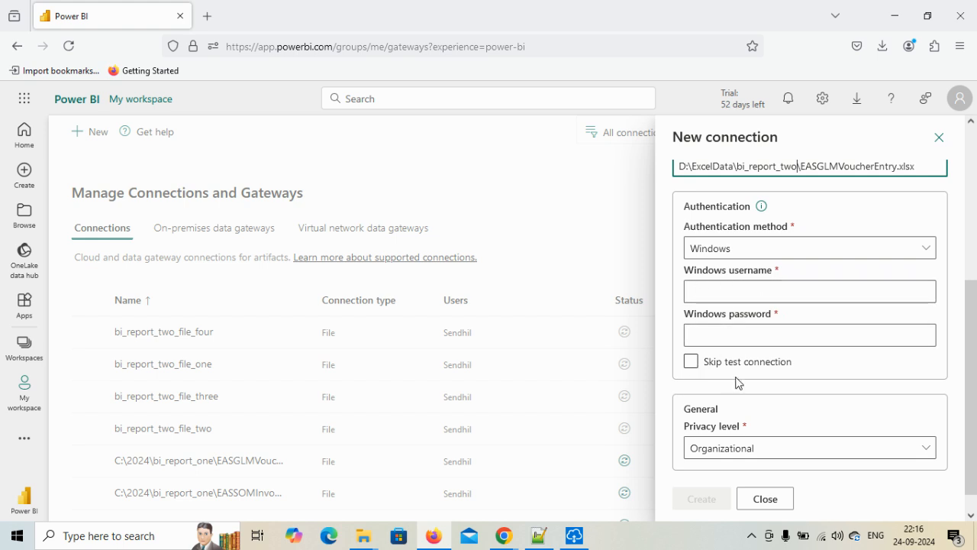
left_click(690, 361)
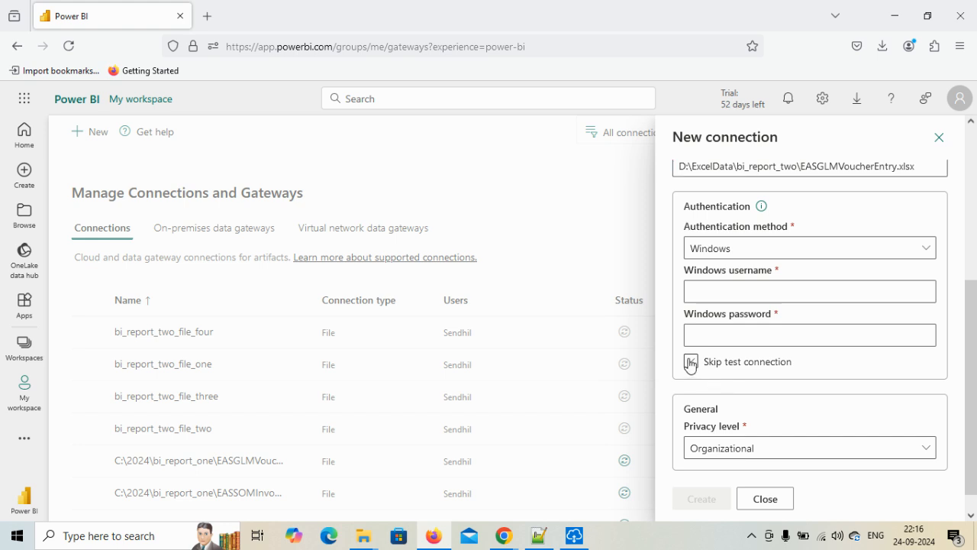
left_click(801, 451)
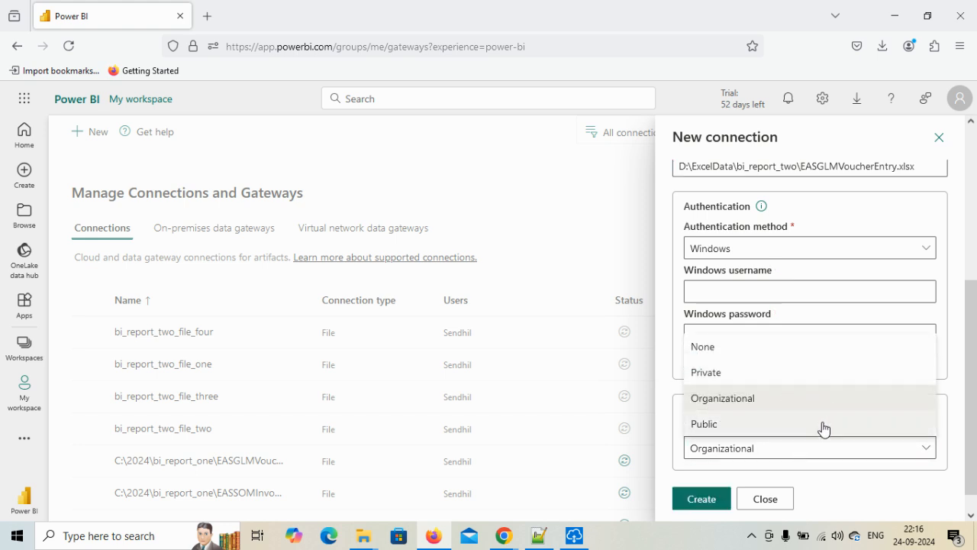
left_click(741, 372)
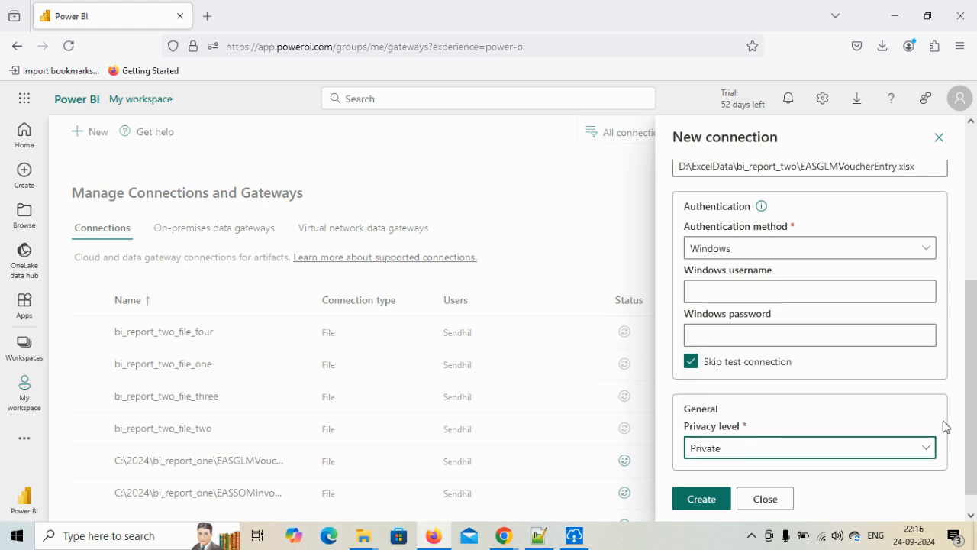
scroll(840, 447, "down", 1)
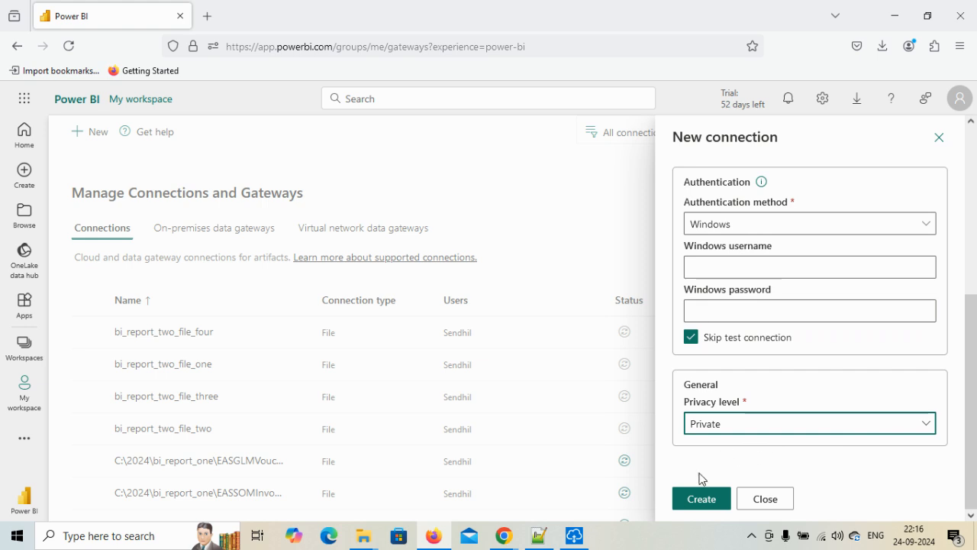
left_click(684, 500)
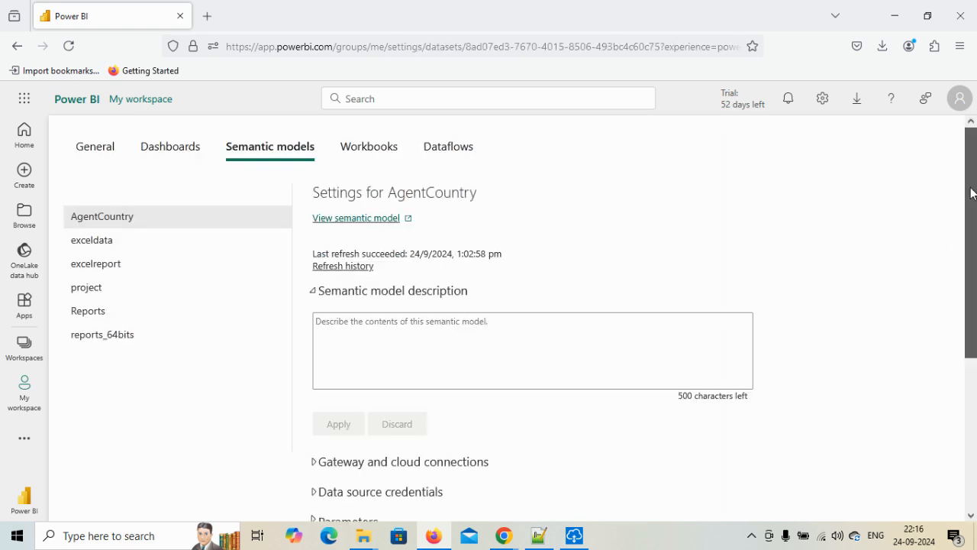
Step: Expand the AgentCountry model's gateway and cloud connections and show the data sources listed under OPDGMyGateway
scroll(974, 305, "down", 3)
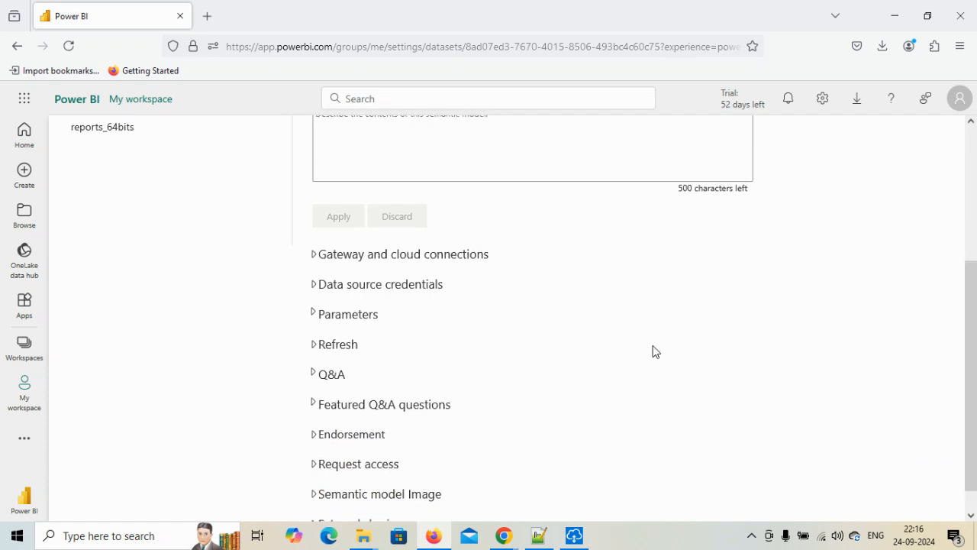
left_click(314, 255)
scroll(971, 251, "down", 2)
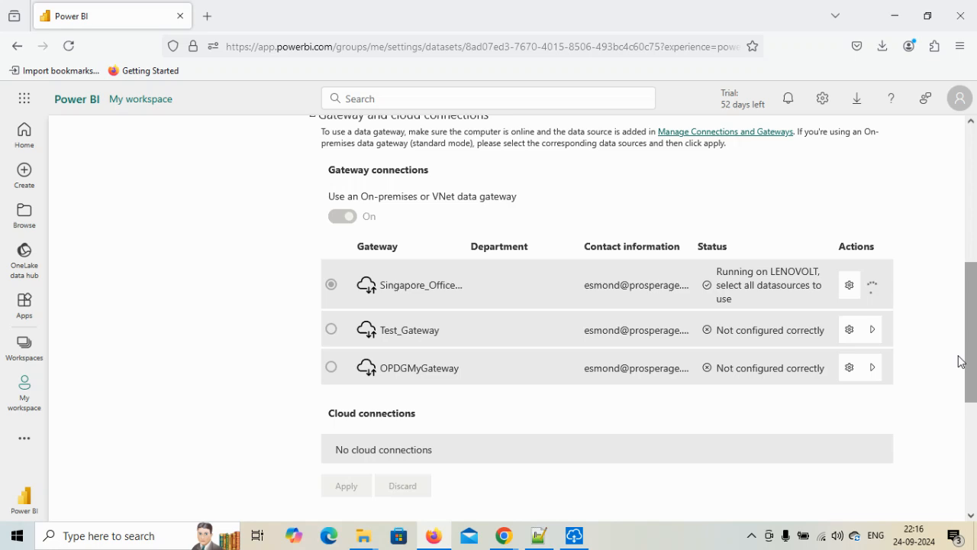
left_click(873, 372)
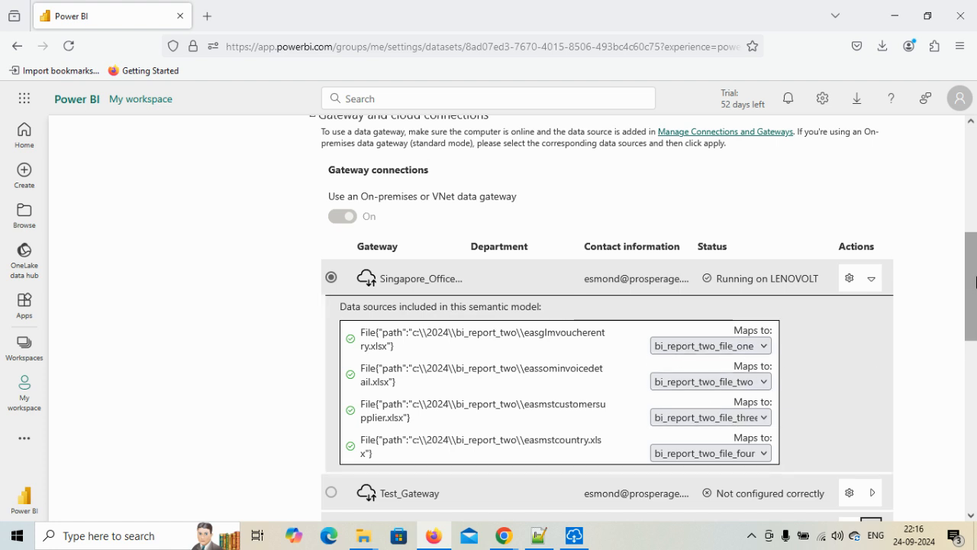
left_click_drag(975, 283, 973, 351)
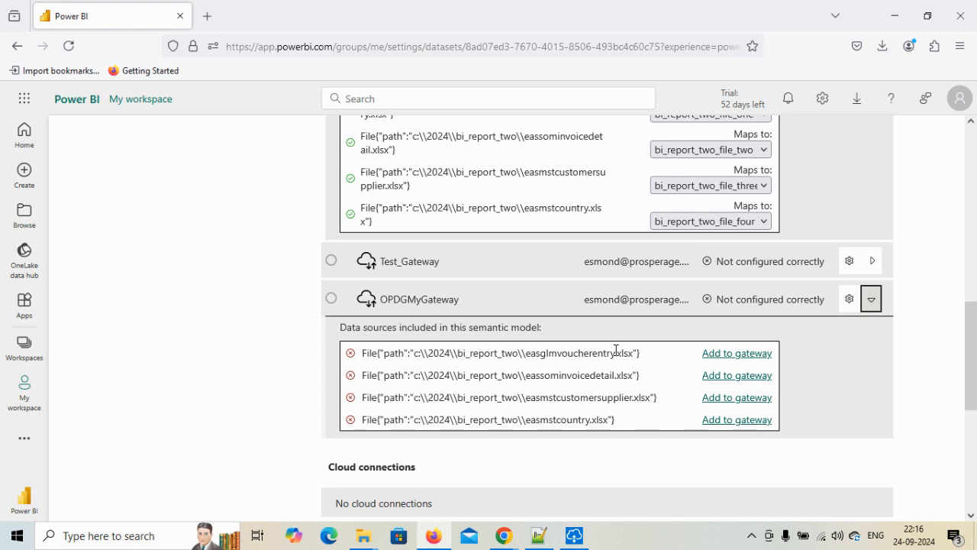
Step: Start adding easglmvoucherentry.xlsx to OPDGMyGateway again and name the new connection OPDG_File_One
left_click(770, 355)
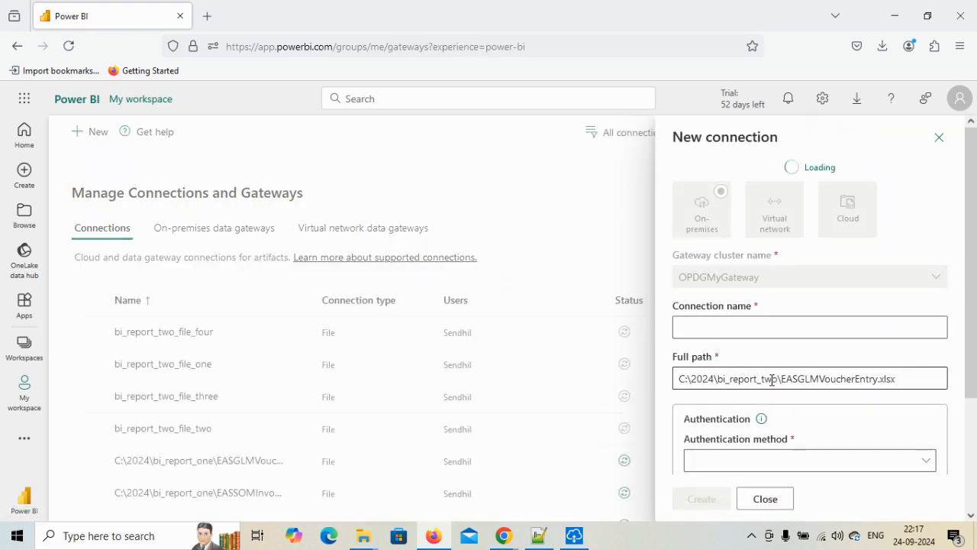
left_click(704, 330)
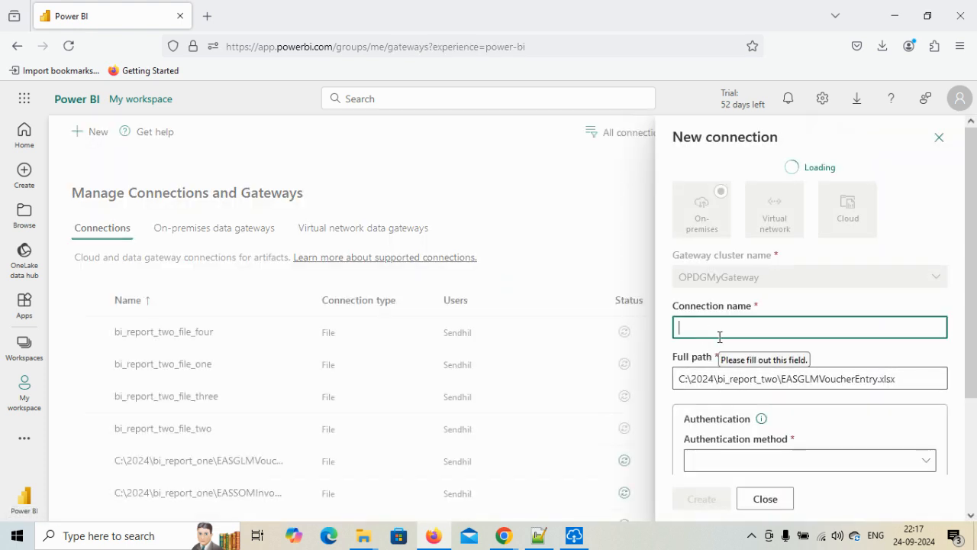
type("OPDG_")
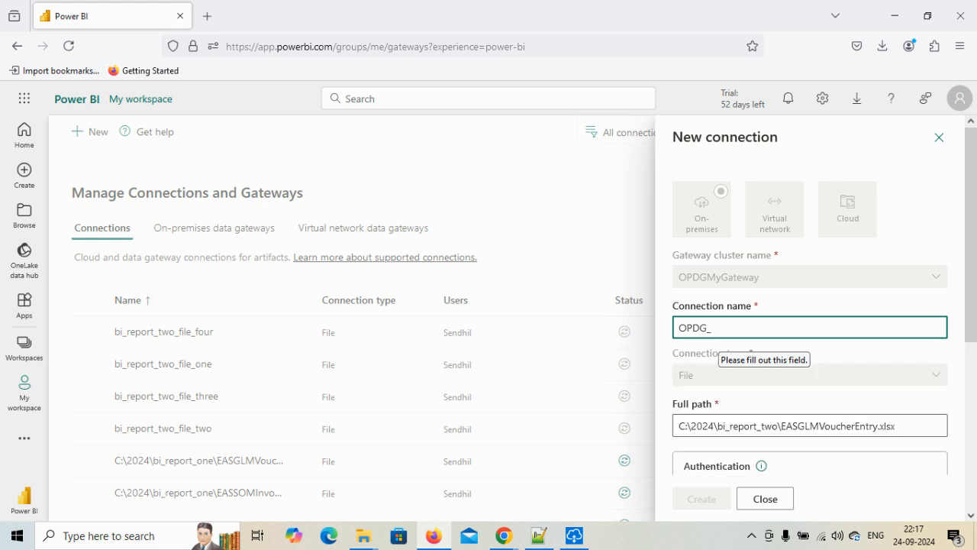
type("File_One")
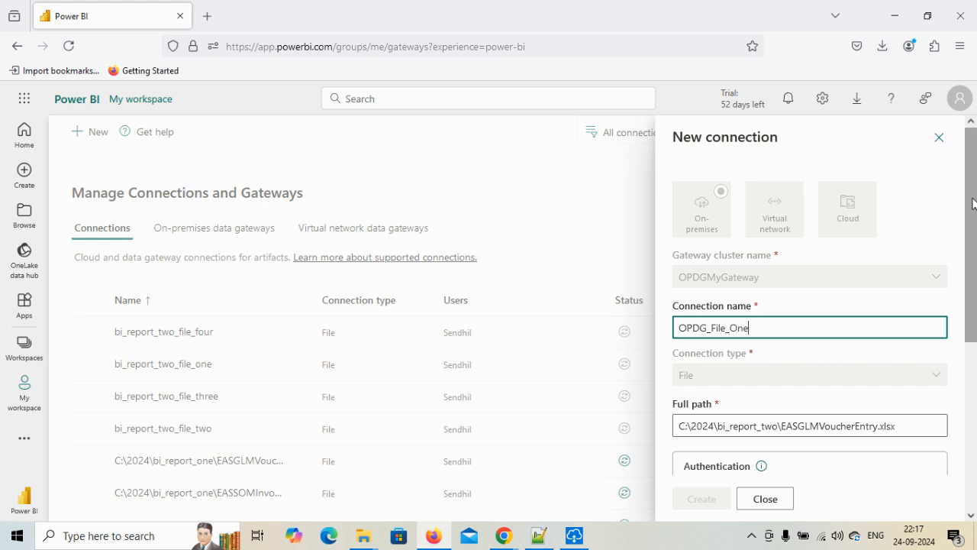
Step: Skip the connection test, set the privacy level to Private, and create the OPDG_File_One connection
scroll(726, 336, "down", 3)
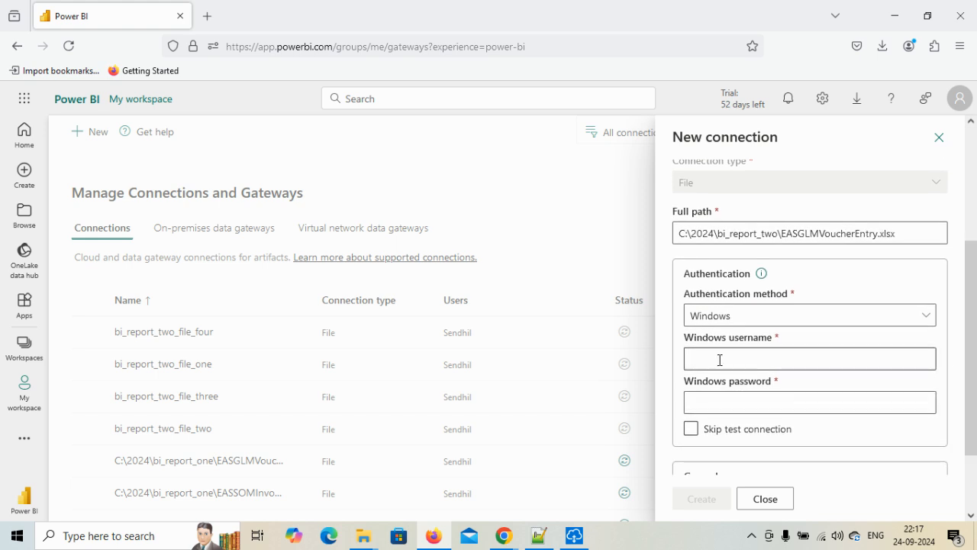
left_click(691, 429)
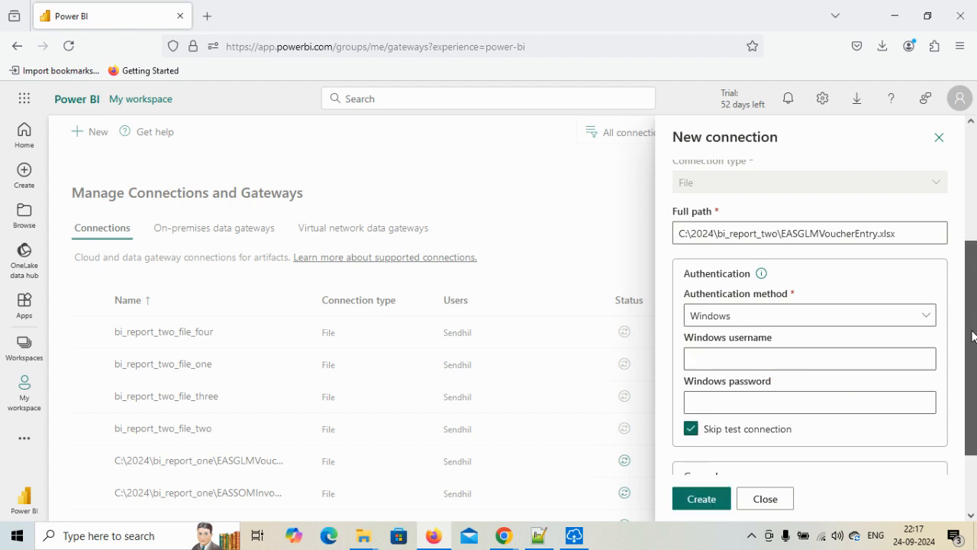
scroll(861, 435, "down", 2)
left_click(809, 423)
left_click(779, 348)
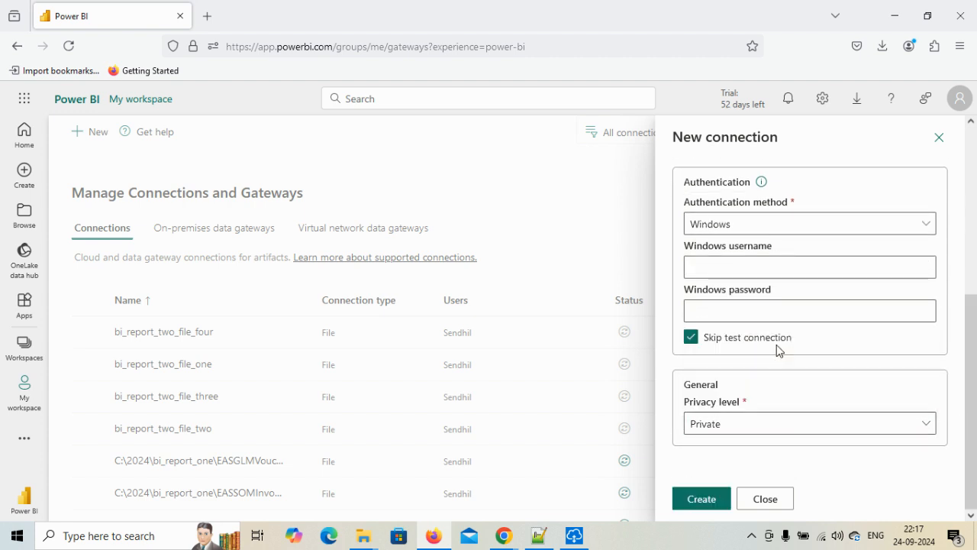
left_click(686, 502)
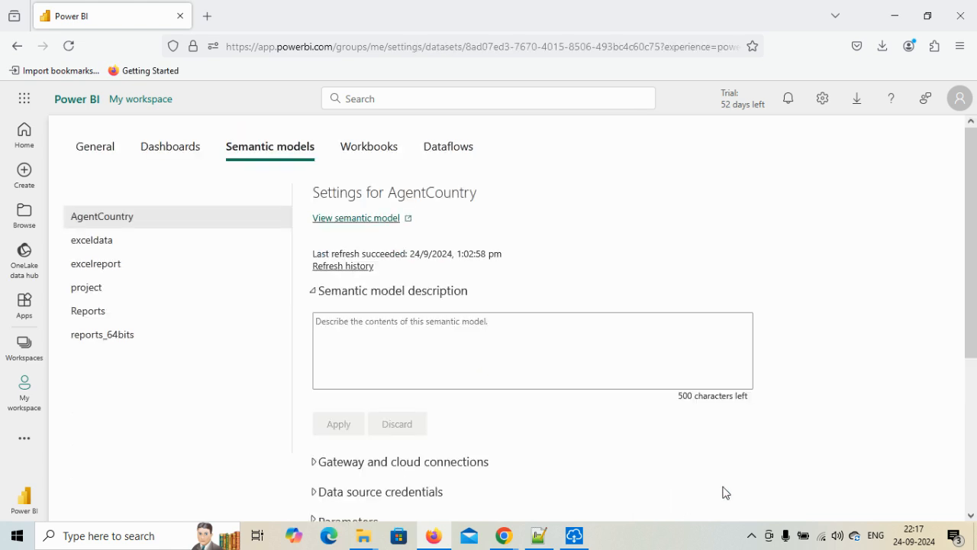
Step: Expand OPDGMyGateway's data sources in the AgentCountry gateway connections and check the mapping options for easglmvoucherentry.xlsx
scroll(976, 243, "down", 3)
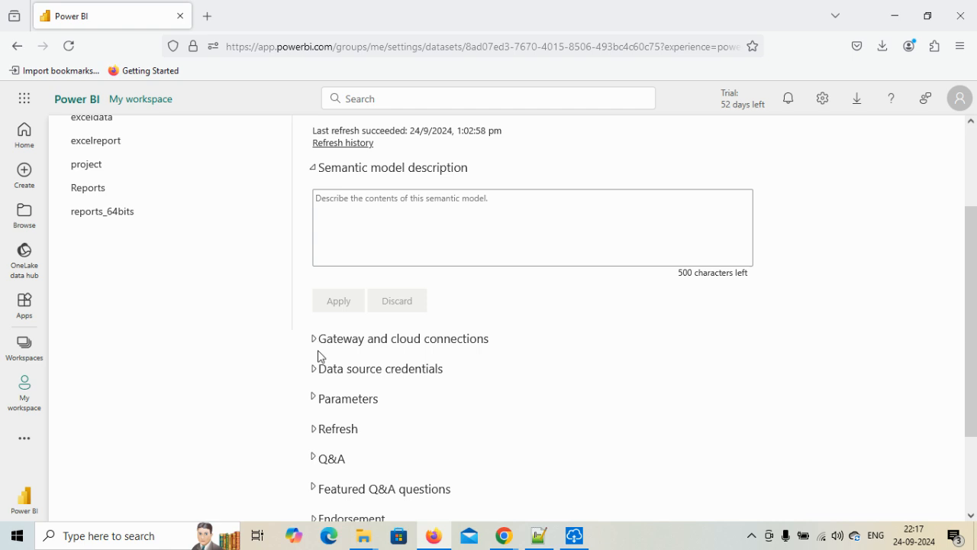
left_click(313, 338)
scroll(976, 342, "down", 6)
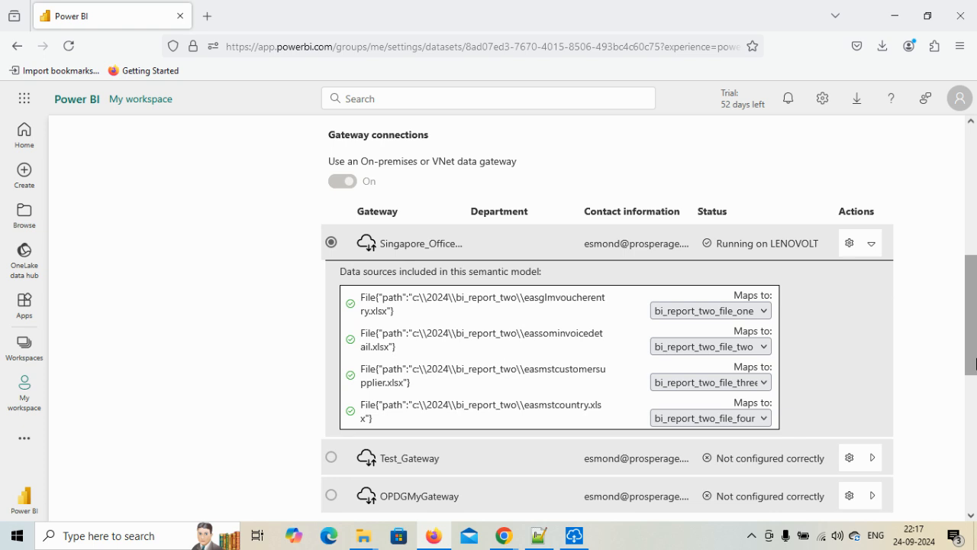
scroll(899, 373, "down", 2)
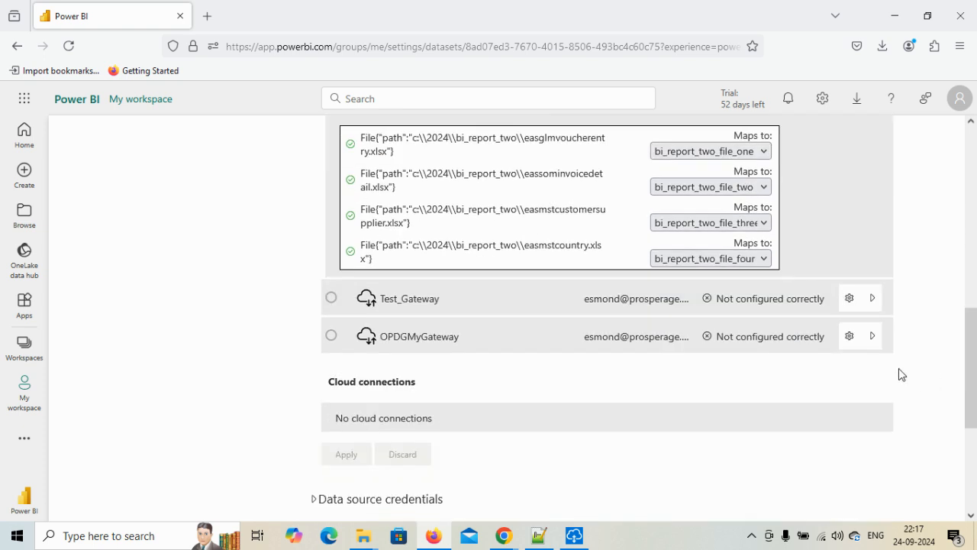
left_click(871, 336)
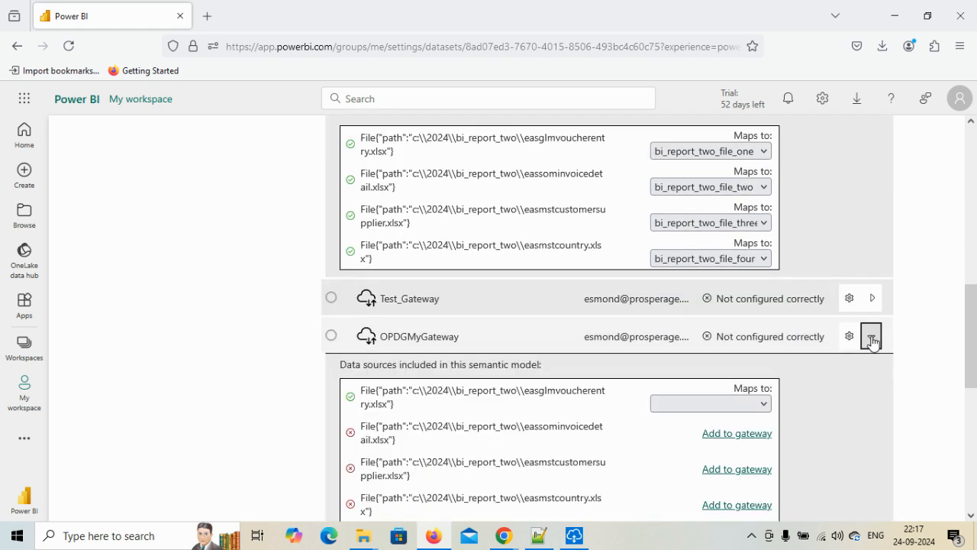
left_click(764, 405)
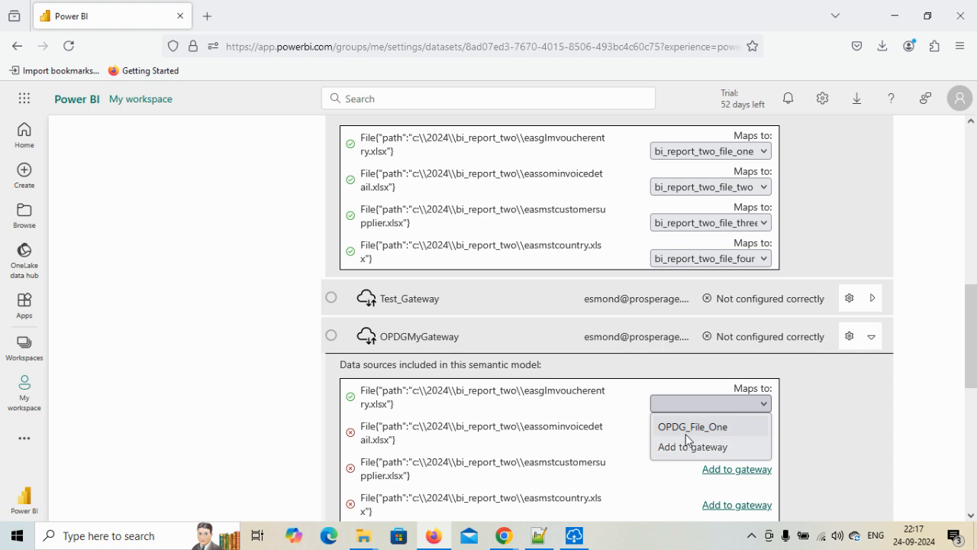
left_click(843, 412)
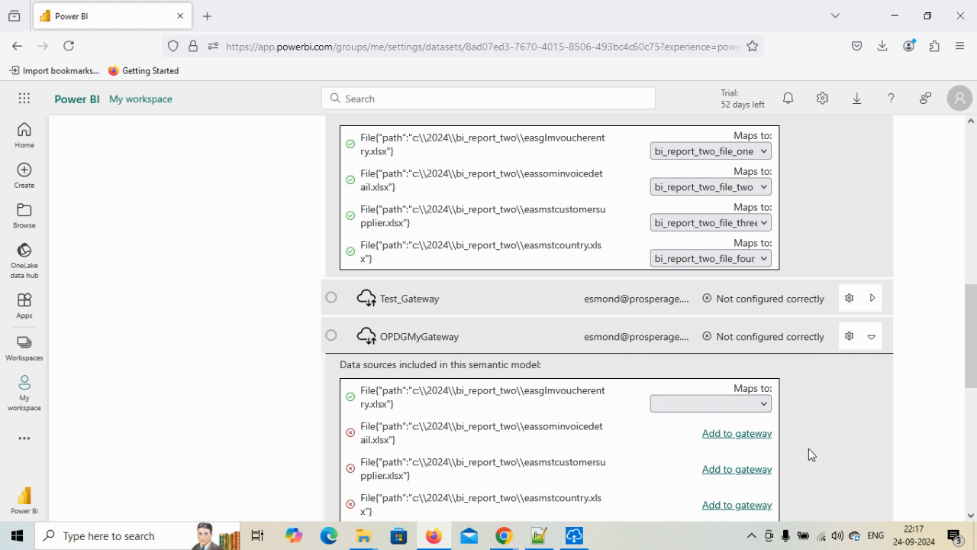
Step: Start adding eassominvoicedetail.xlsx to OPDGMyGateway and name the new connection OPDG_File_Two
left_click(773, 435)
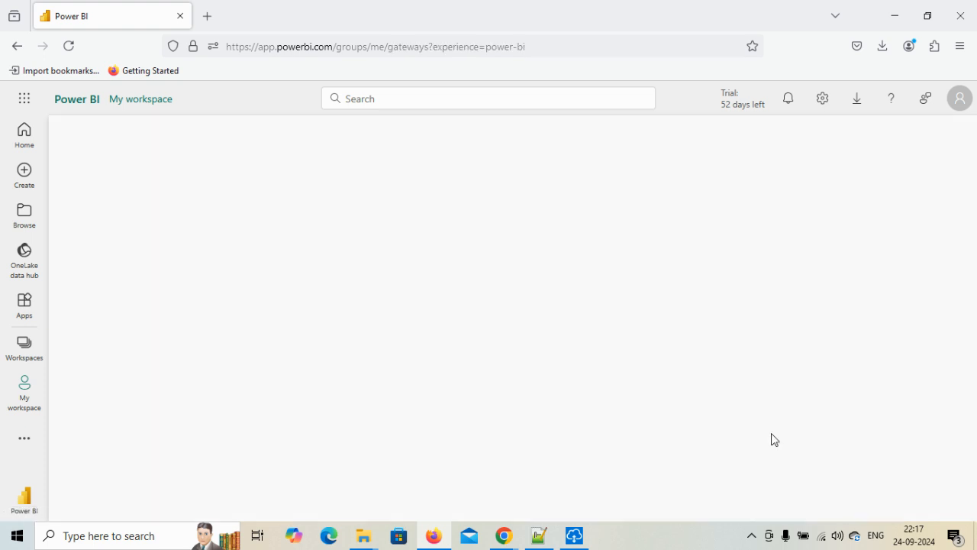
left_click(720, 327)
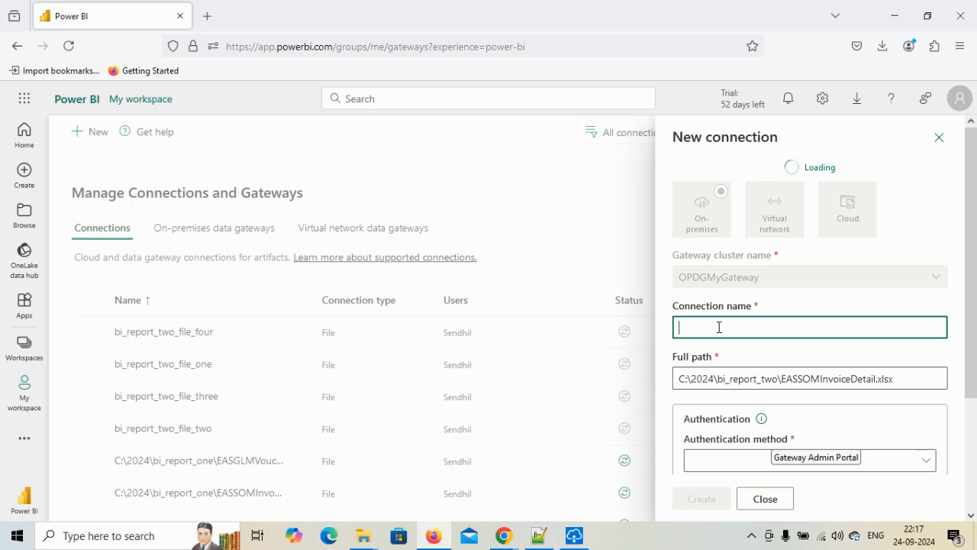
type("OPDG_Fil")
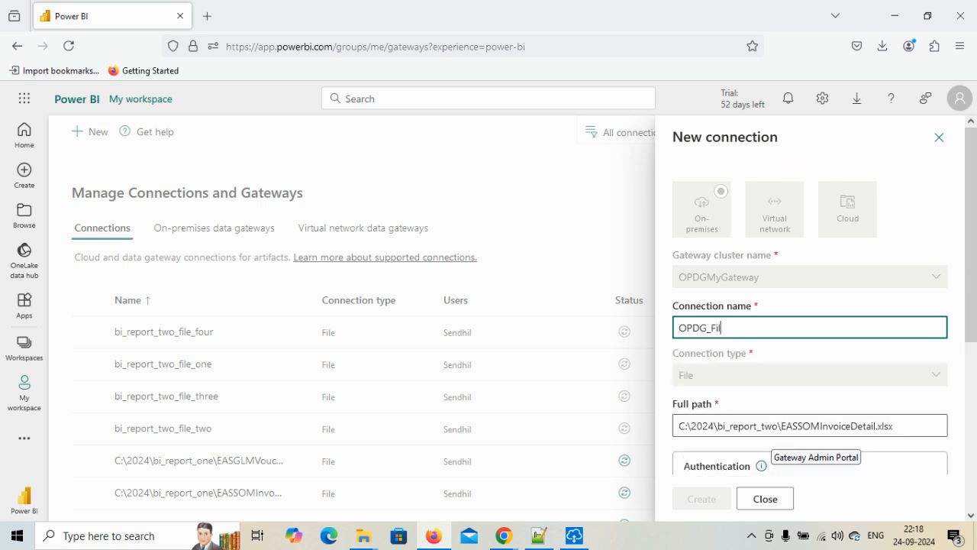
type("e_Two")
Step: Skip the connection test, set the privacy level to Private, and create the OPDG_File_Two connection
scroll(969, 310, "down", 3)
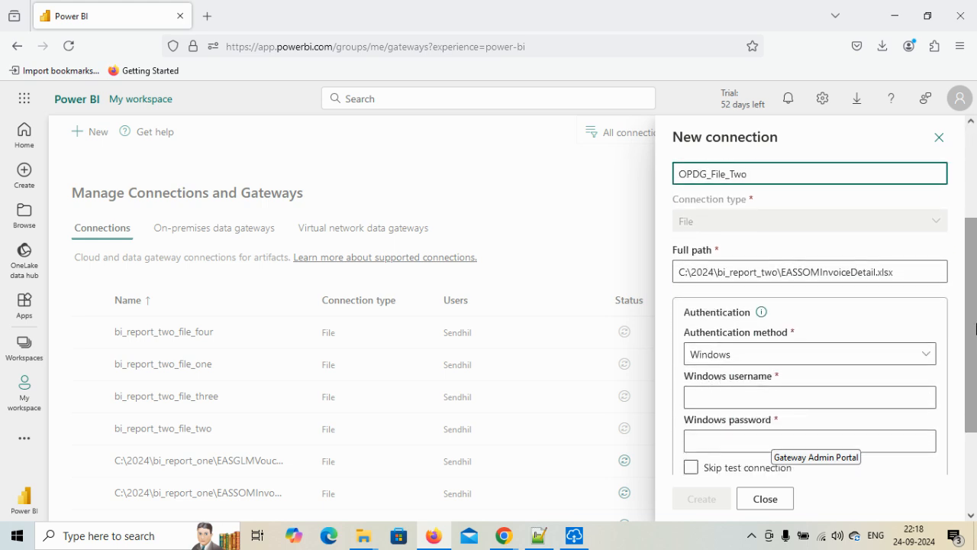
scroll(974, 329, "down", 2)
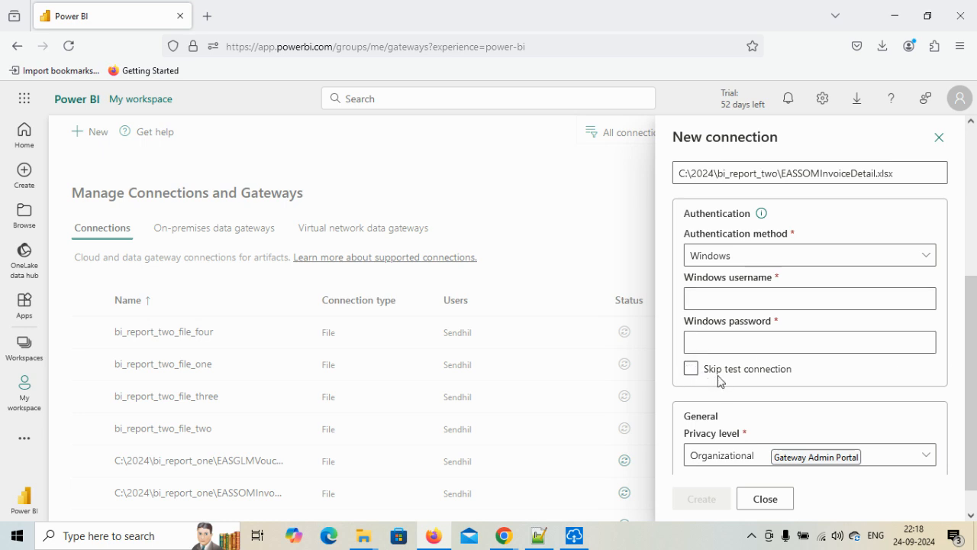
left_click(691, 370)
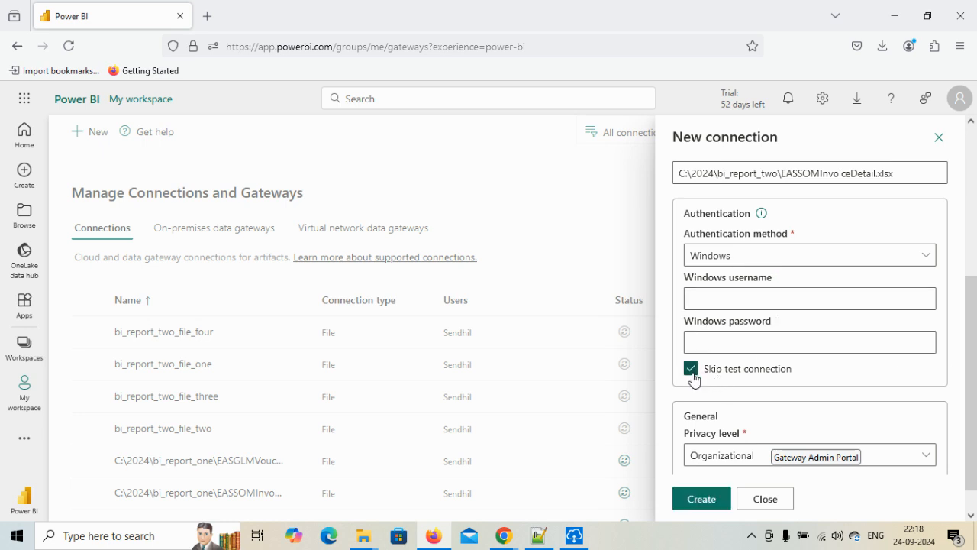
left_click(894, 465)
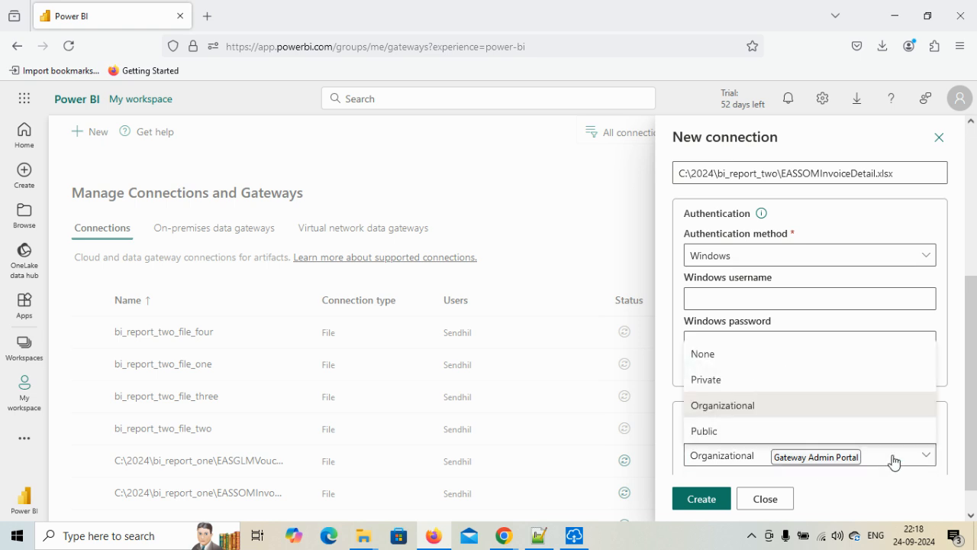
left_click(806, 391)
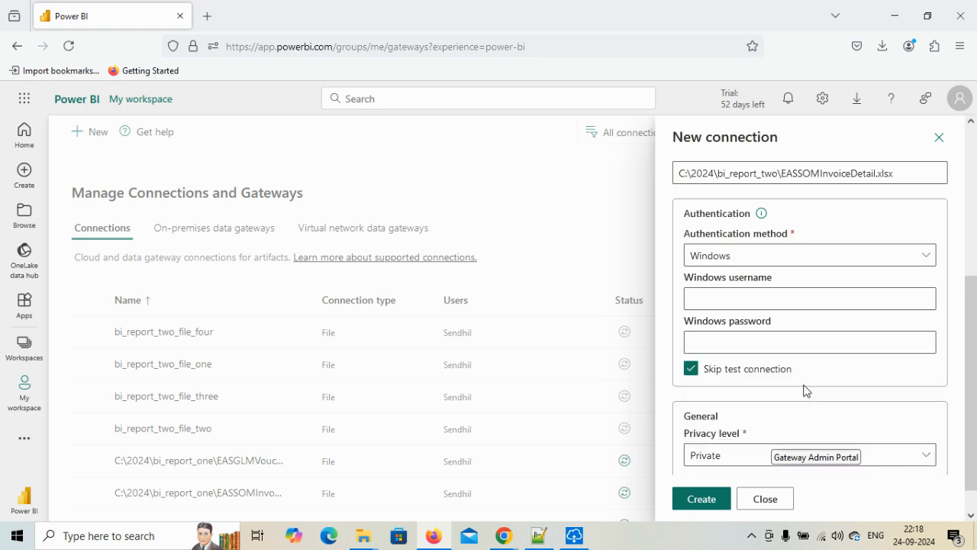
left_click(684, 500)
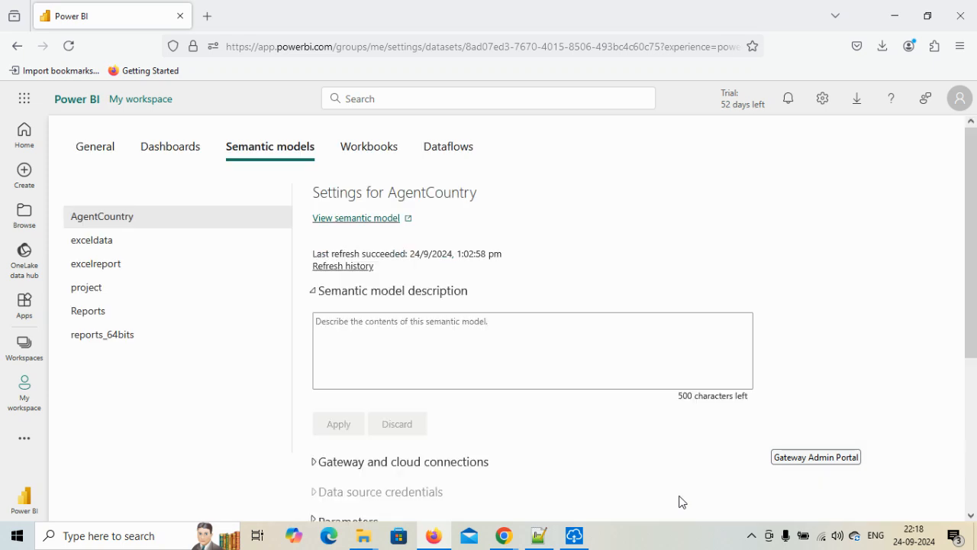
Step: Start adding easmstcustomersupplier.xlsx to OPDGMyGateway from the AgentCountry gateway connections and name the new connection OPDG_File_Three
scroll(976, 208, "down", 3)
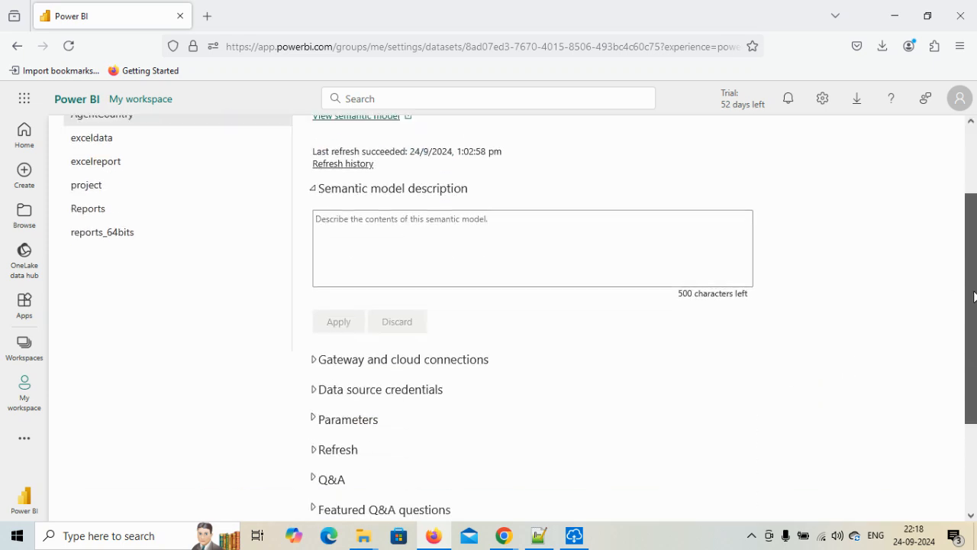
left_click(312, 236)
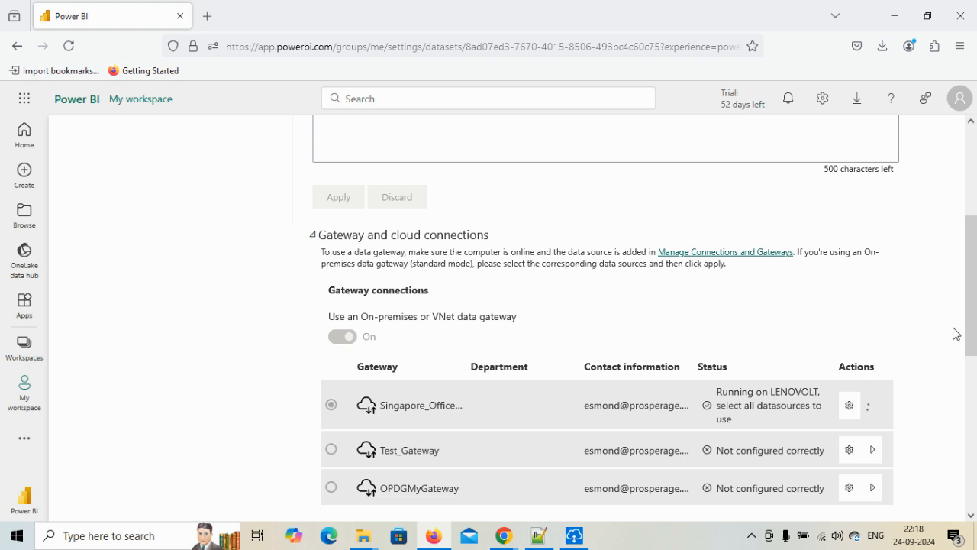
scroll(871, 406, "down", 2)
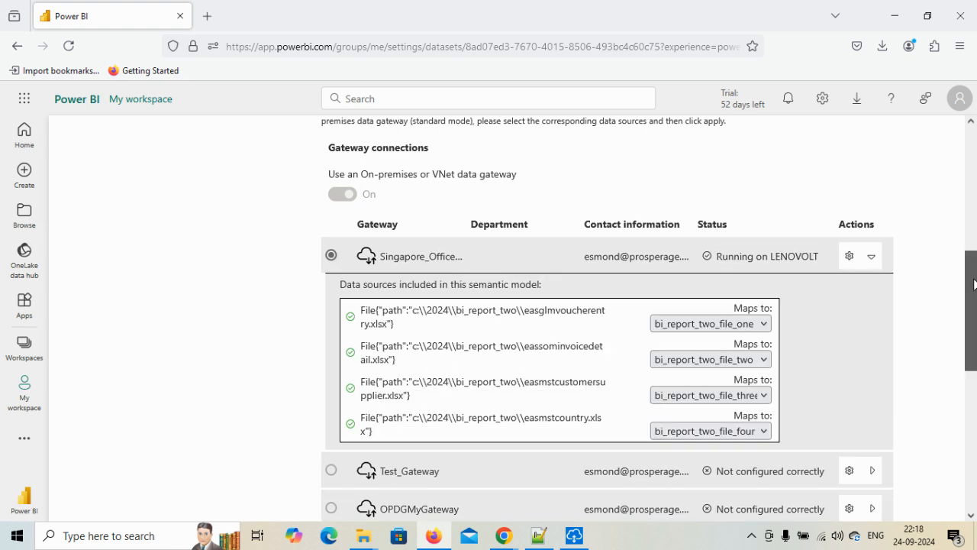
scroll(908, 346, "down", 4)
left_click(872, 218)
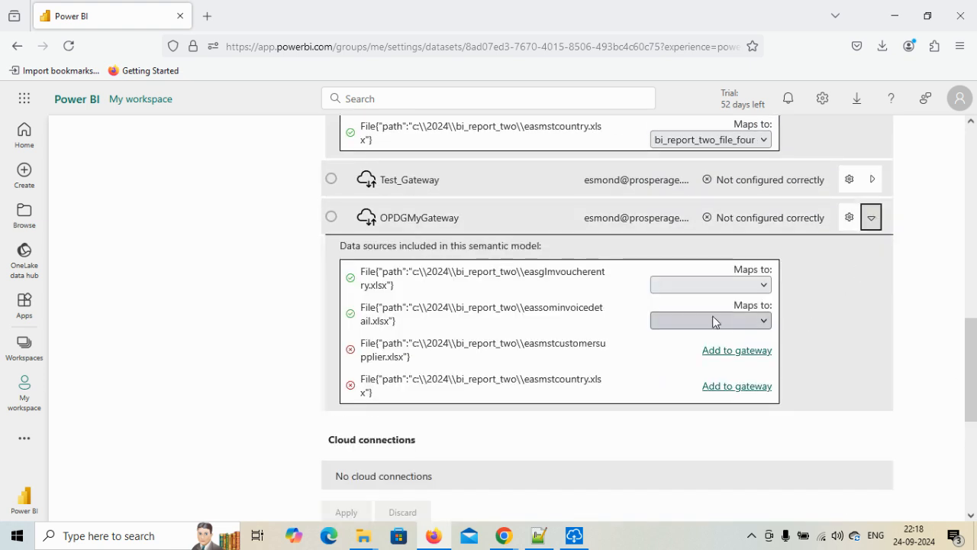
left_click(766, 321)
left_click(763, 360)
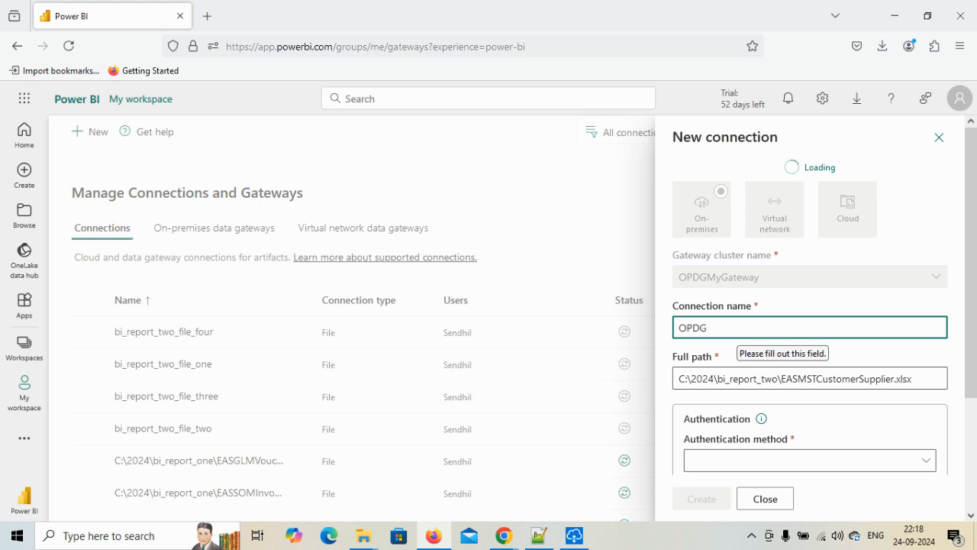
type("_File_Three")
Step: Skip the connection test, set the privacy level to Private, and create the OPDG_File_Three connection
left_click_drag(973, 261, 922, 378)
left_click(692, 351)
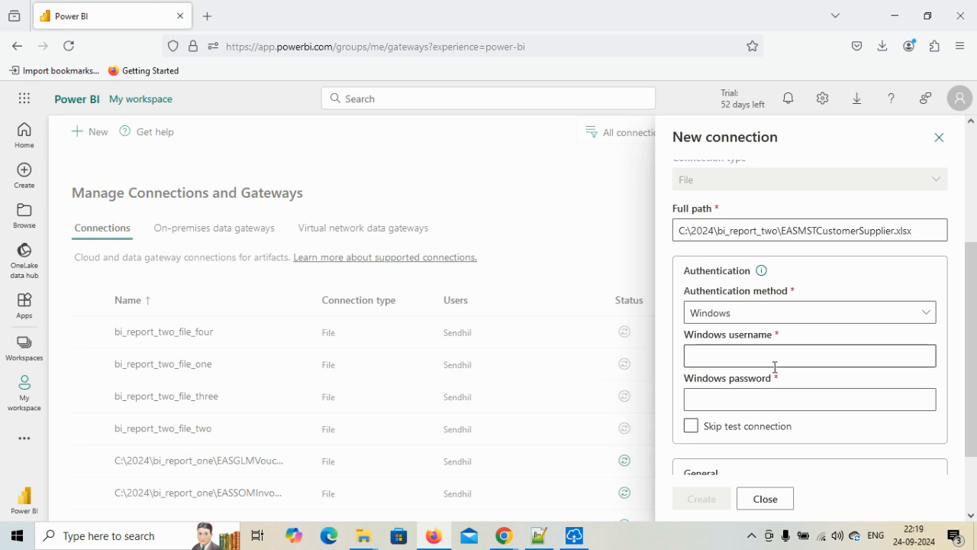
left_click(693, 426)
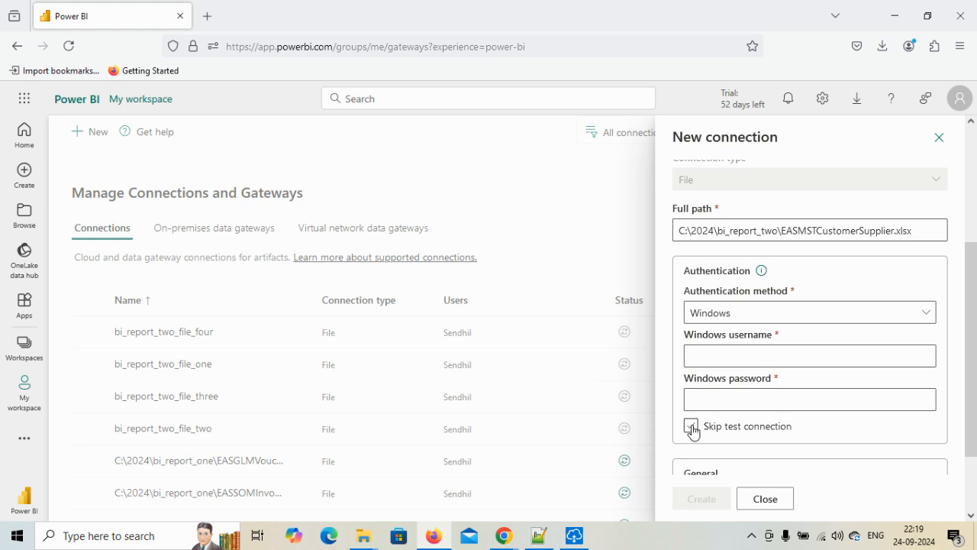
left_click(692, 426)
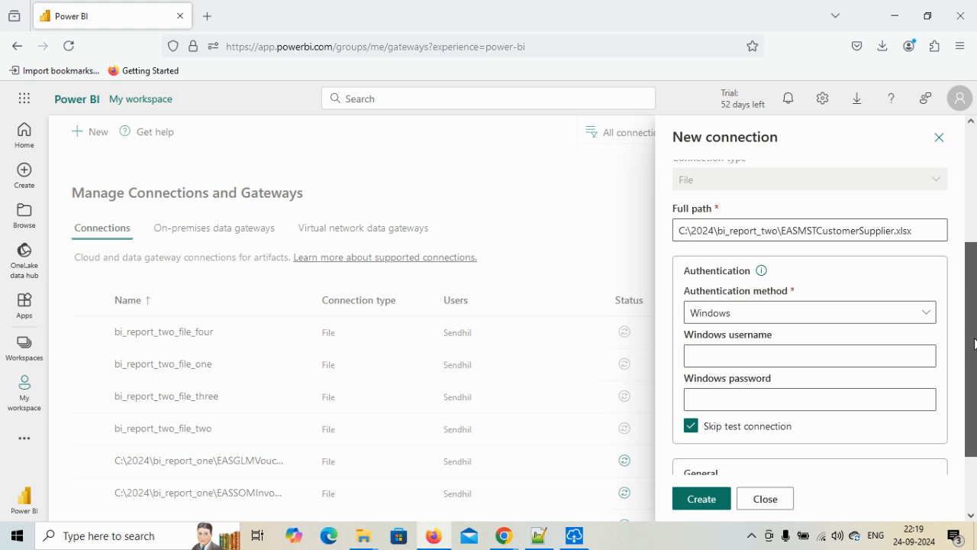
scroll(844, 420, "down", 2)
left_click(827, 429)
left_click(814, 351)
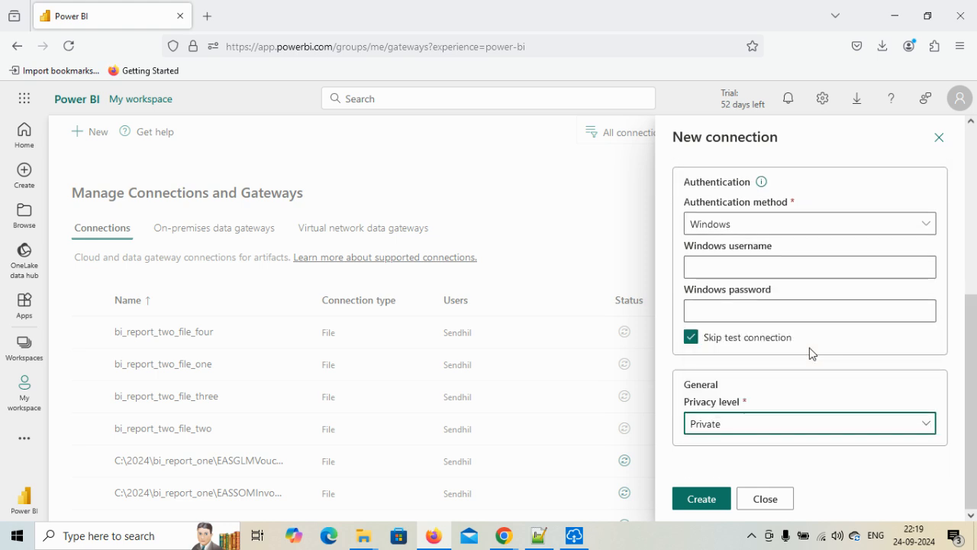
left_click(685, 500)
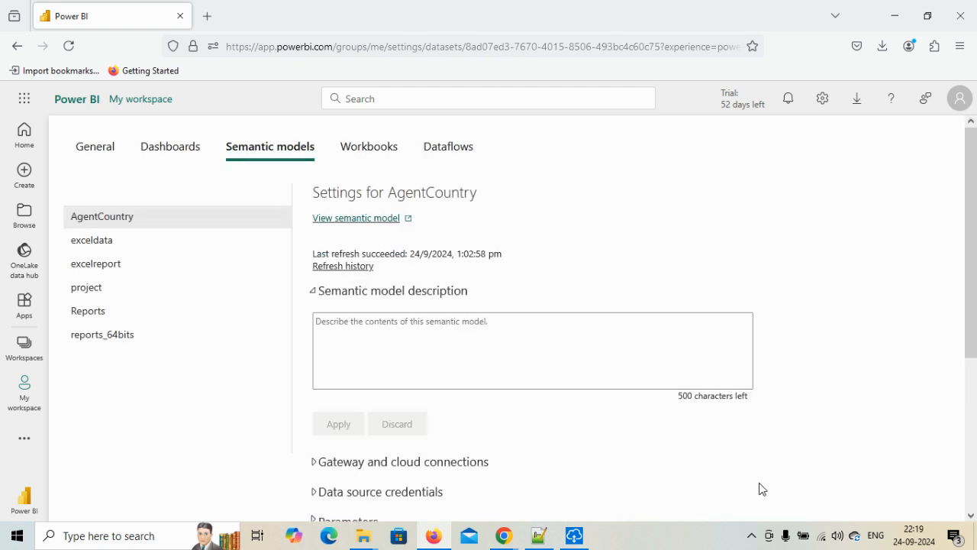
Step: Expand OPDGMyGateway's data sources in the AgentCountry gateway connections and check the mapping options for easmstcustomersupplier.xlsx
scroll(644, 207, "down", 3)
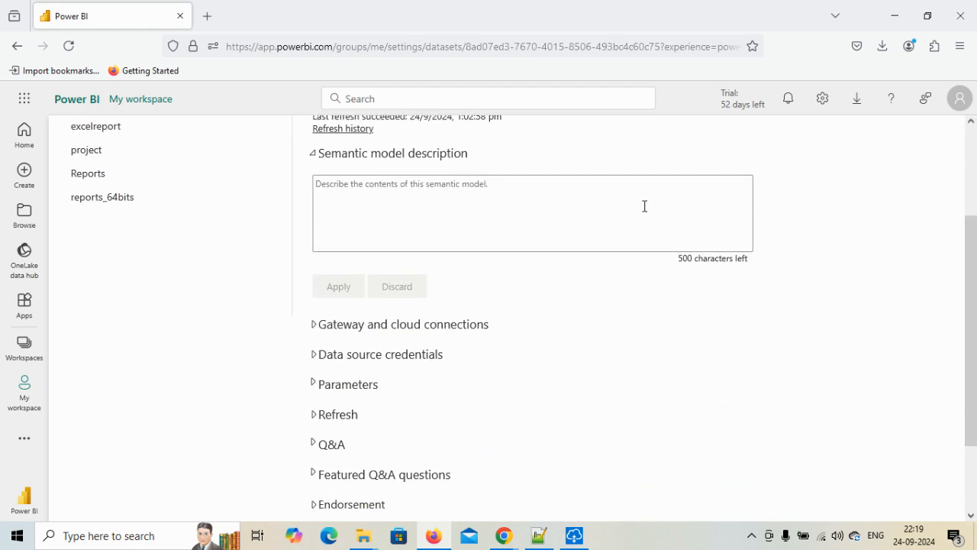
left_click(313, 327)
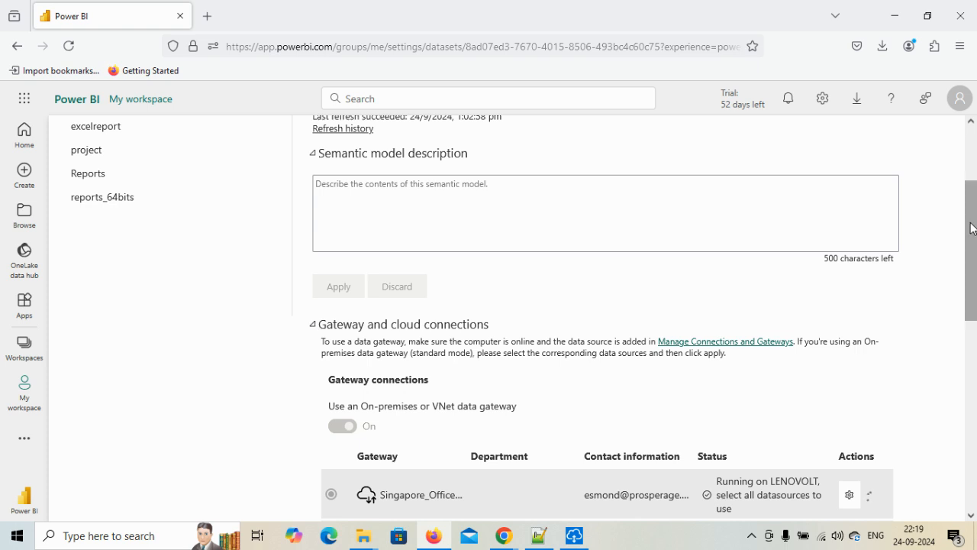
left_click_drag(973, 228, 967, 324)
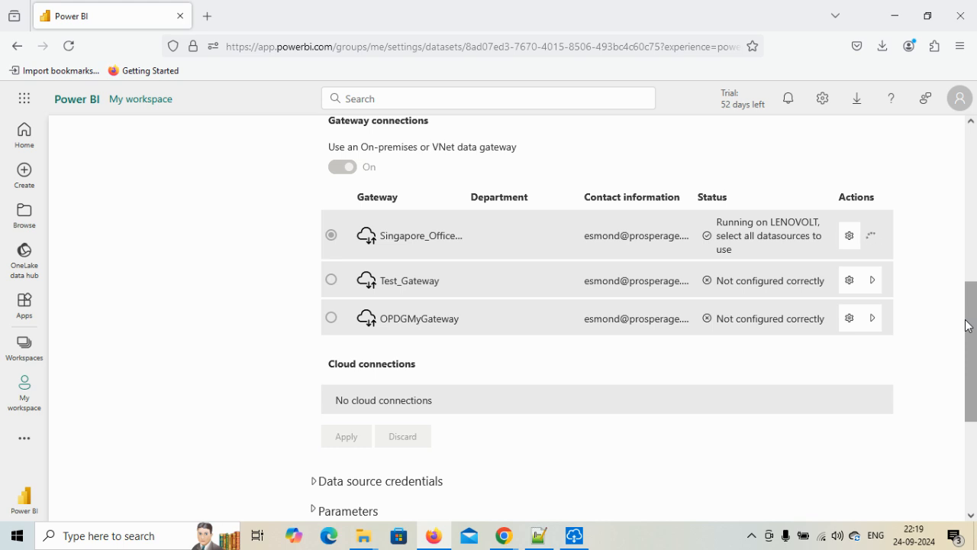
left_click_drag(974, 317, 975, 359)
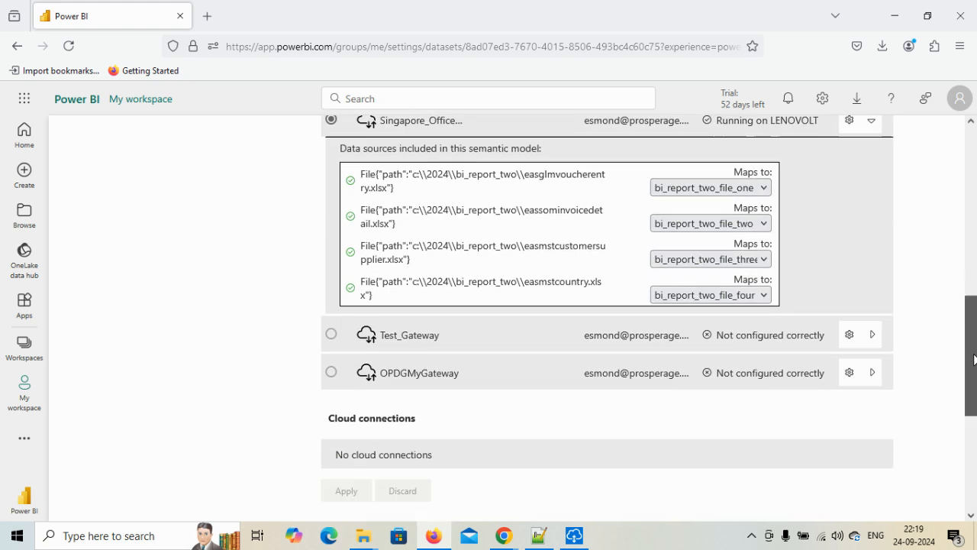
left_click(872, 308)
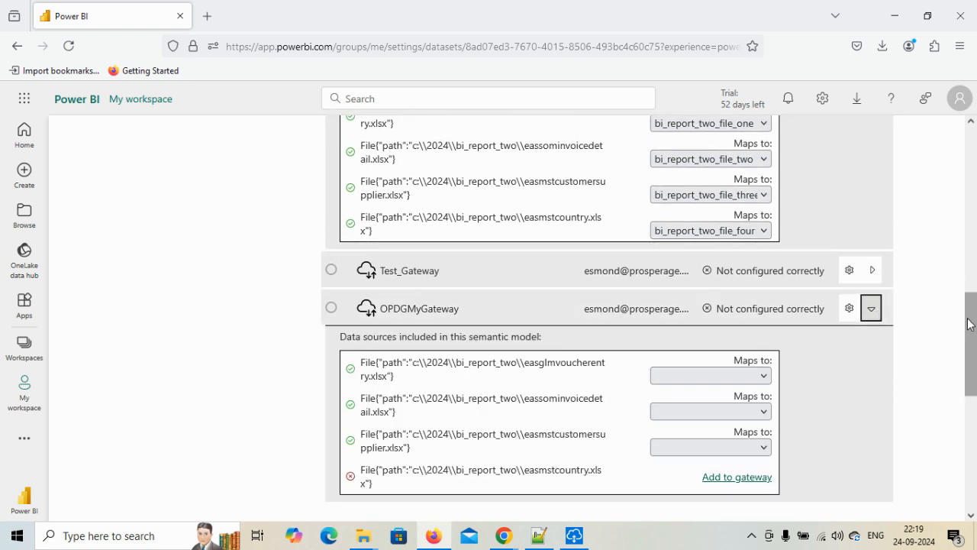
scroll(970, 324, "down", 2)
left_click(765, 369)
left_click(765, 370)
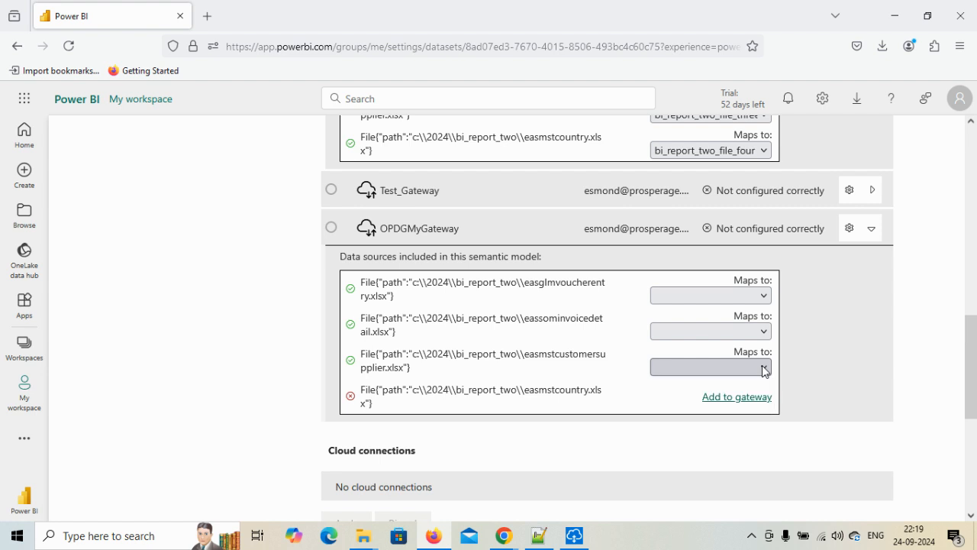
Step: Start adding easmstcountry.xlsx to OPDGMyGateway and name the new connection OPDG_File_Four
left_click(767, 399)
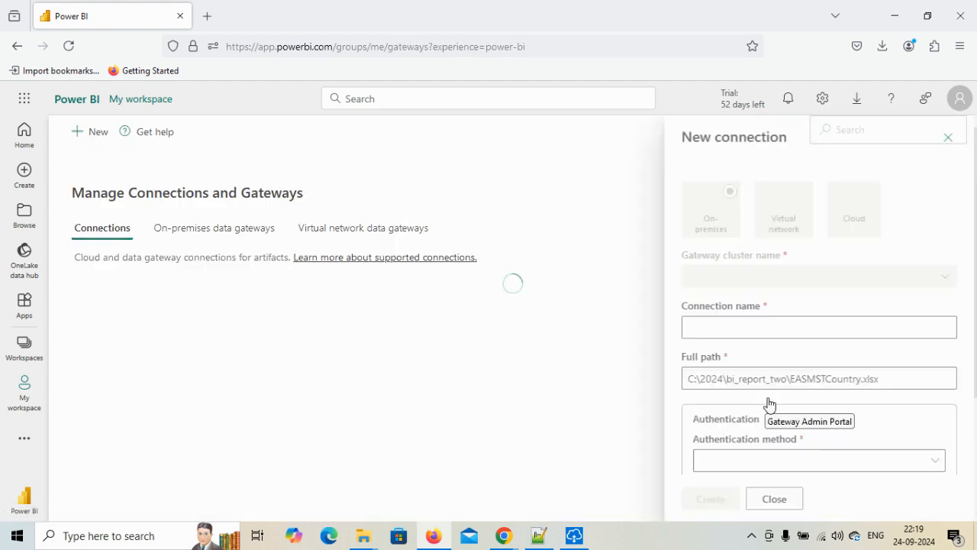
left_click(703, 324)
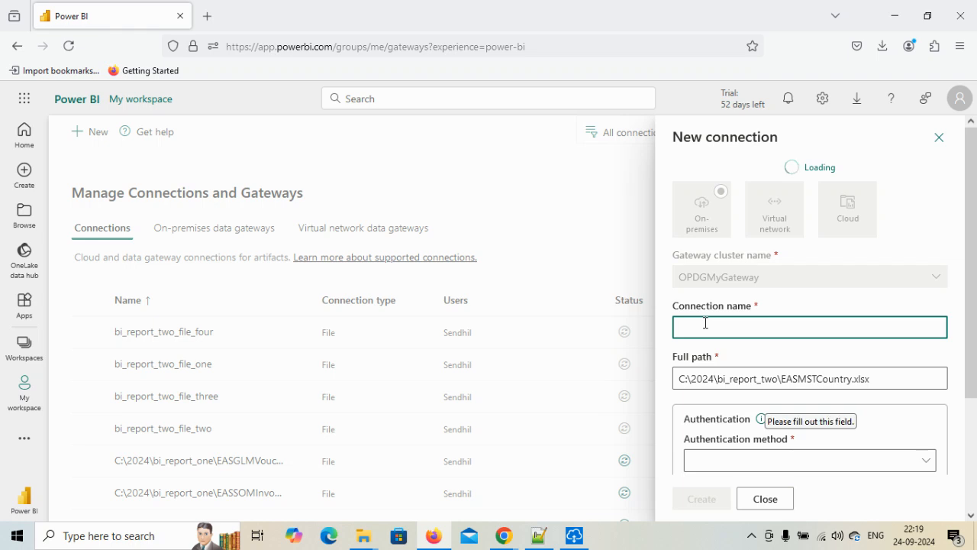
type("O")
type("PDG_File_Four")
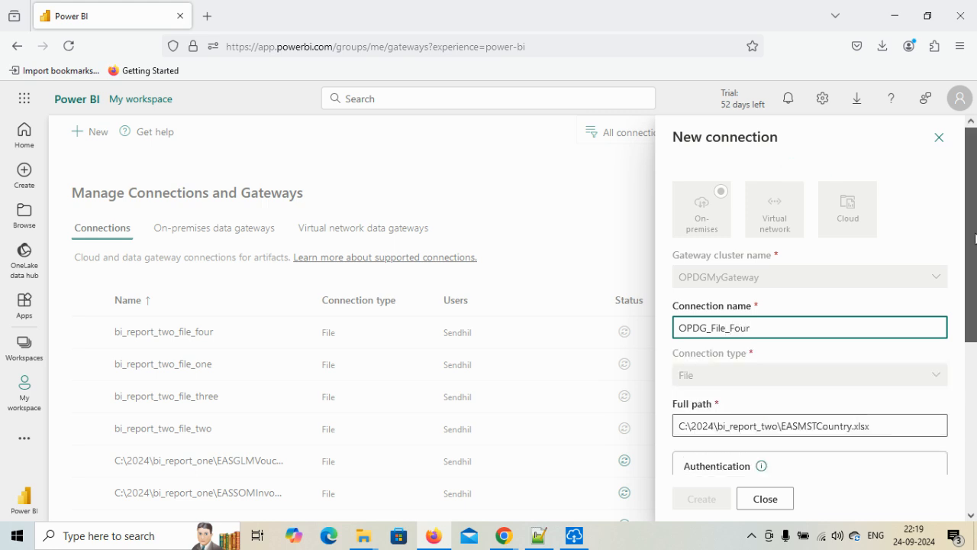
Step: Skip the connection test, set the privacy level to Private, and create the OPDG_File_Four connection
scroll(785, 338, "down", 3)
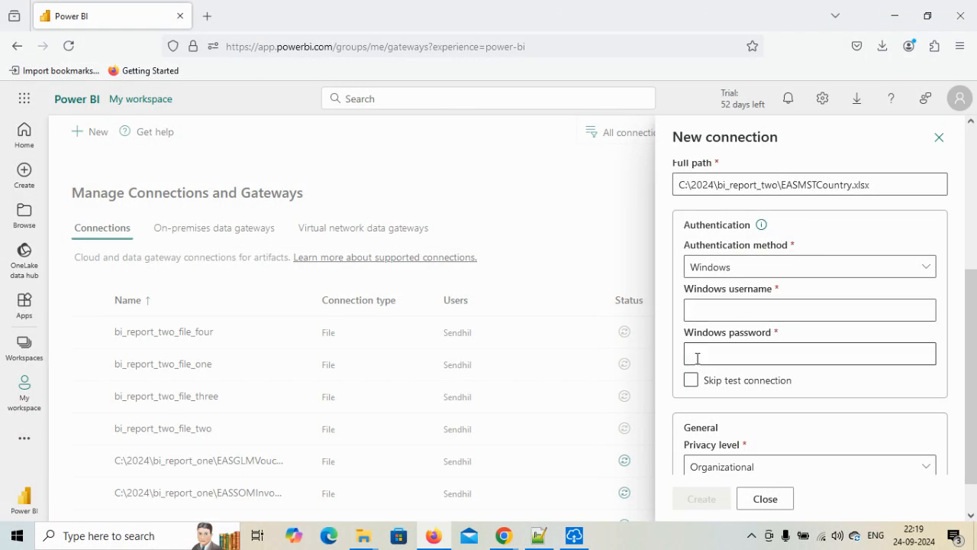
left_click(691, 380)
scroll(790, 406, "down", 1)
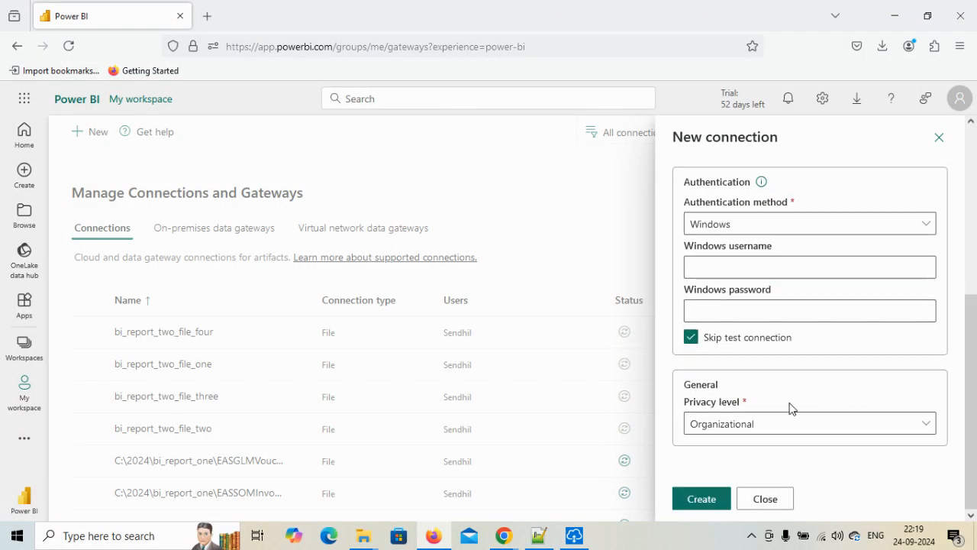
left_click(763, 427)
left_click(783, 353)
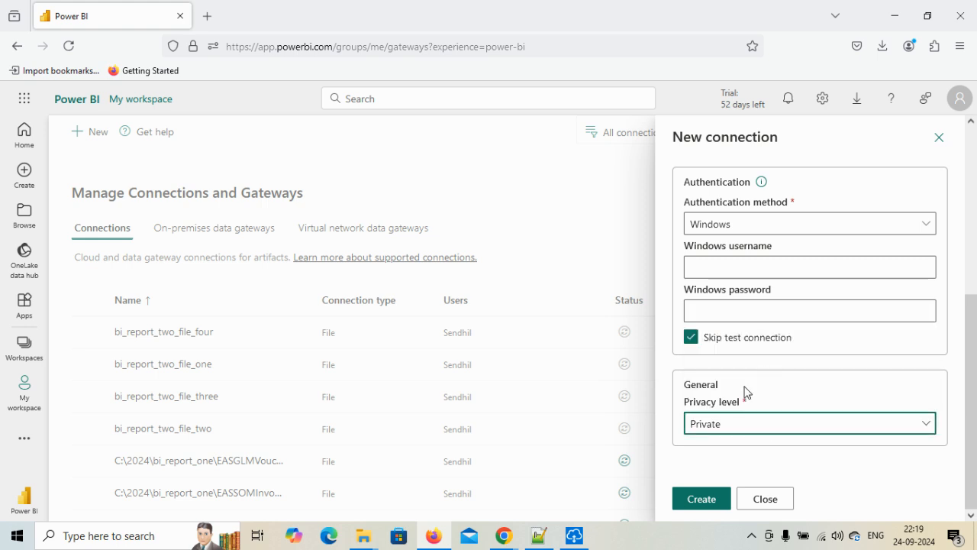
left_click(678, 499)
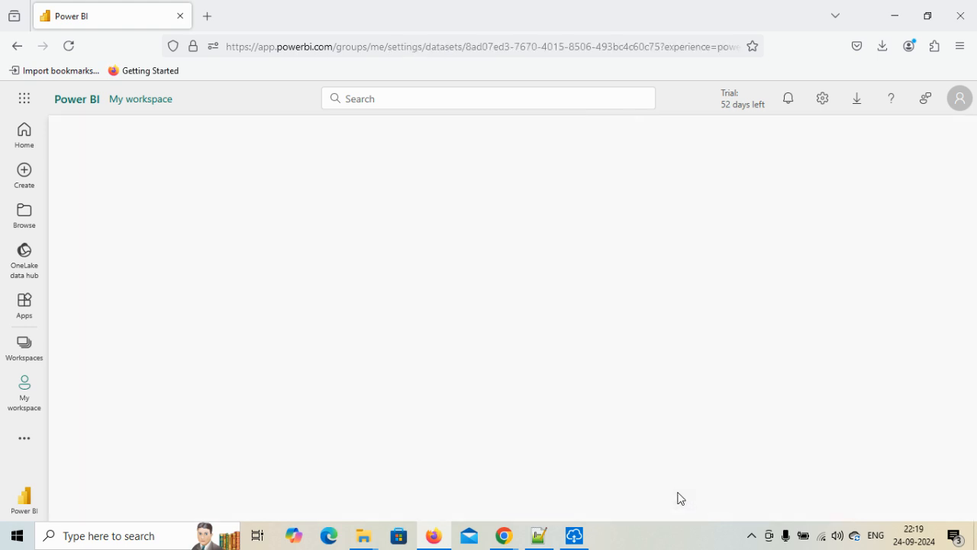
Step: Under OPDGMyGateway in AgentCountry's gateway connections, map easglmvoucherentry.xlsx to OPDG_File_One and eassominvoicedetail.xlsx to OPDG_File_Two
scroll(969, 252, "down", 3)
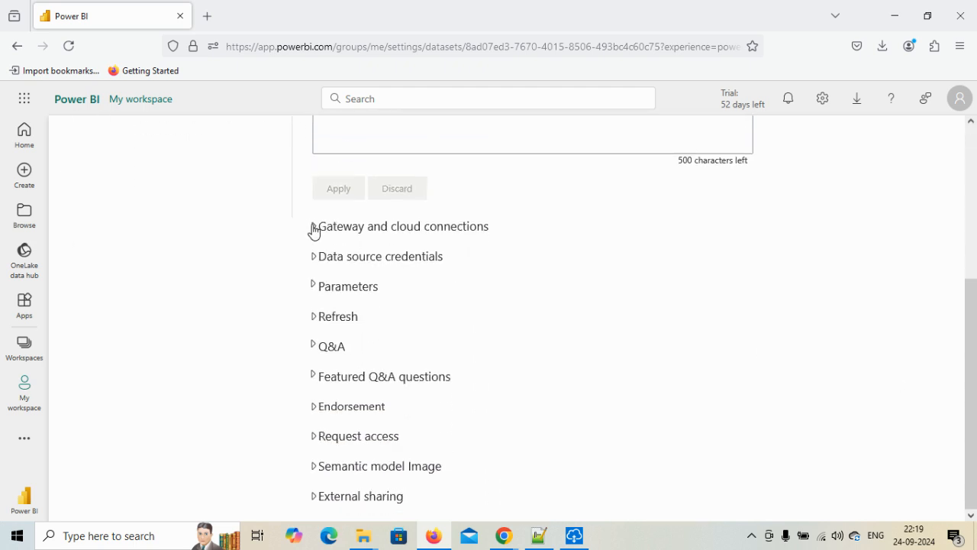
left_click(313, 228)
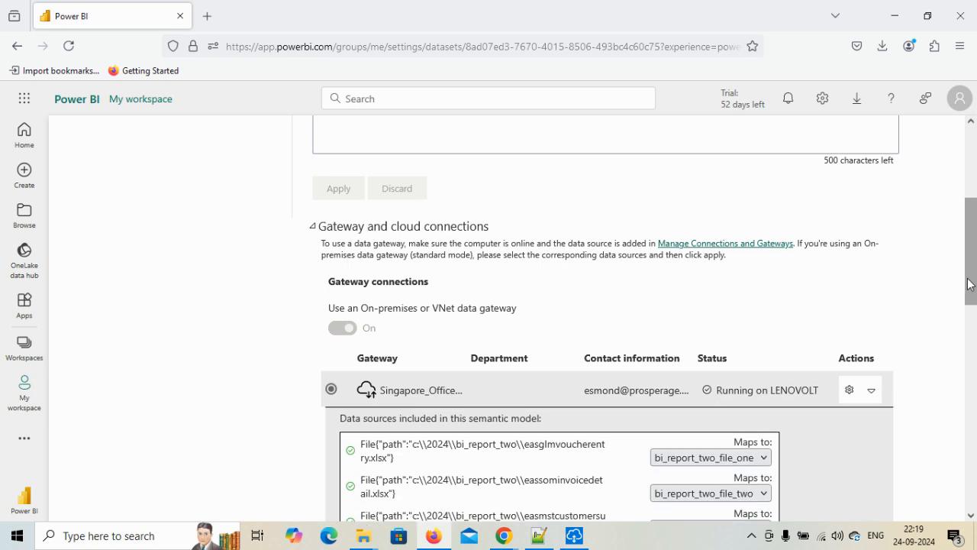
scroll(976, 358, "down", 4)
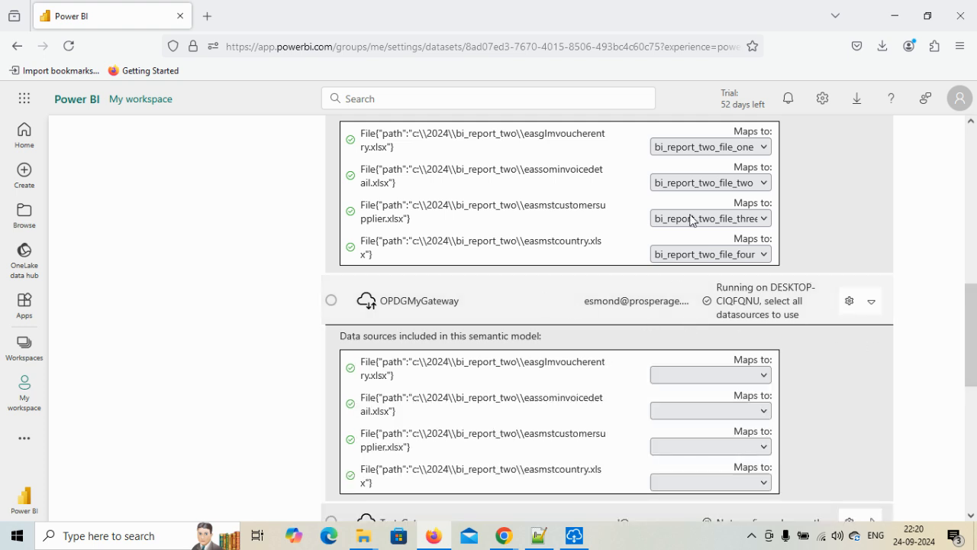
mouse_move(973, 339)
left_mouse_down()
mouse_move(975, 397)
mouse_move(974, 322)
left_mouse_up()
left_click(764, 406)
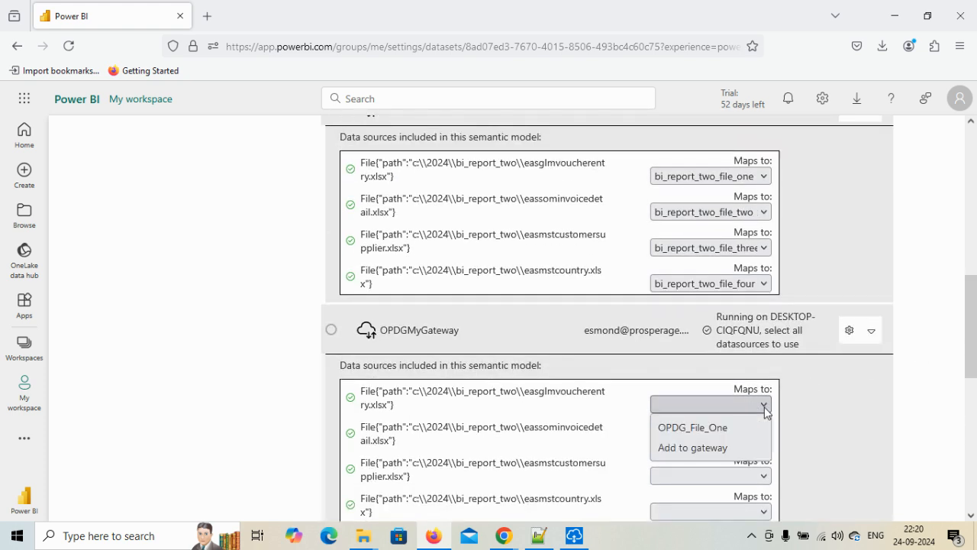
left_click(751, 431)
left_click(763, 442)
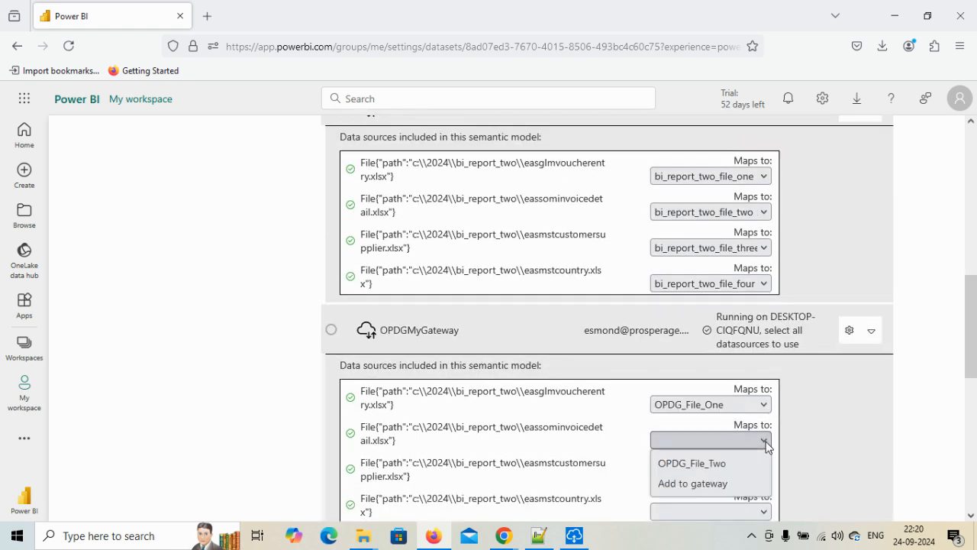
left_click(747, 464)
scroll(976, 336, "down", 3)
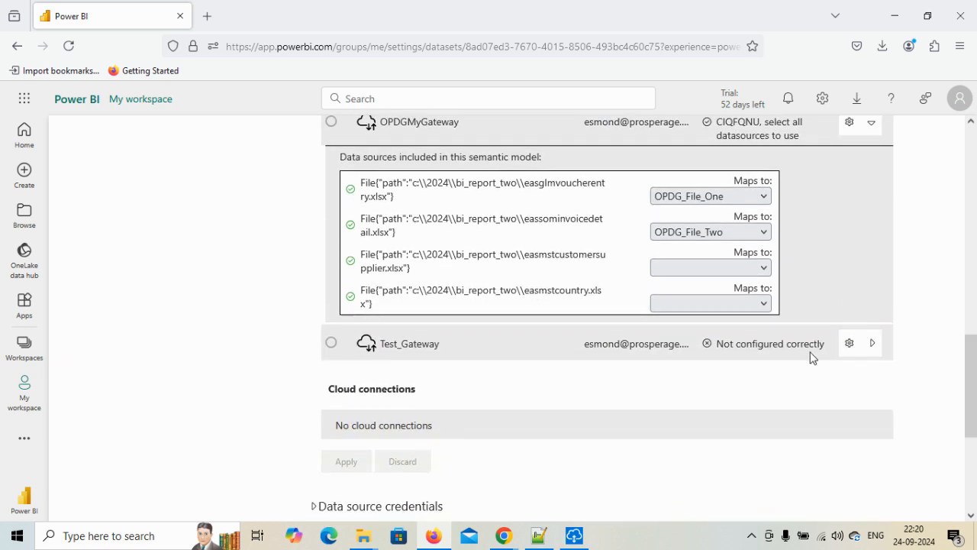
Step: Under OPDGMyGateway, map easmstcustomersupplier.xlsx to OPDG_File_Three and easmstcountry.xlsx to OPDG_File_Four, and apply the gateway connection changes
left_click(764, 267)
left_click(763, 290)
left_click(763, 298)
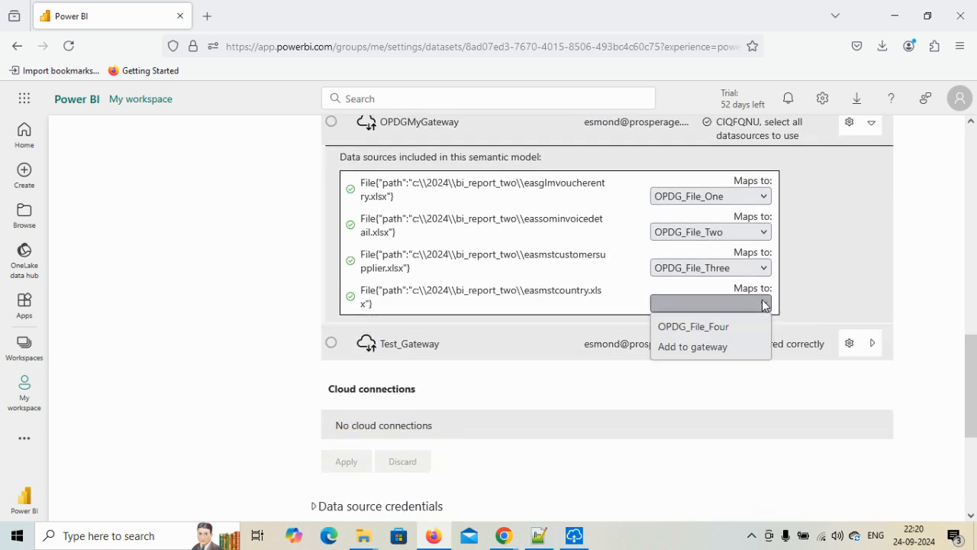
left_click(752, 326)
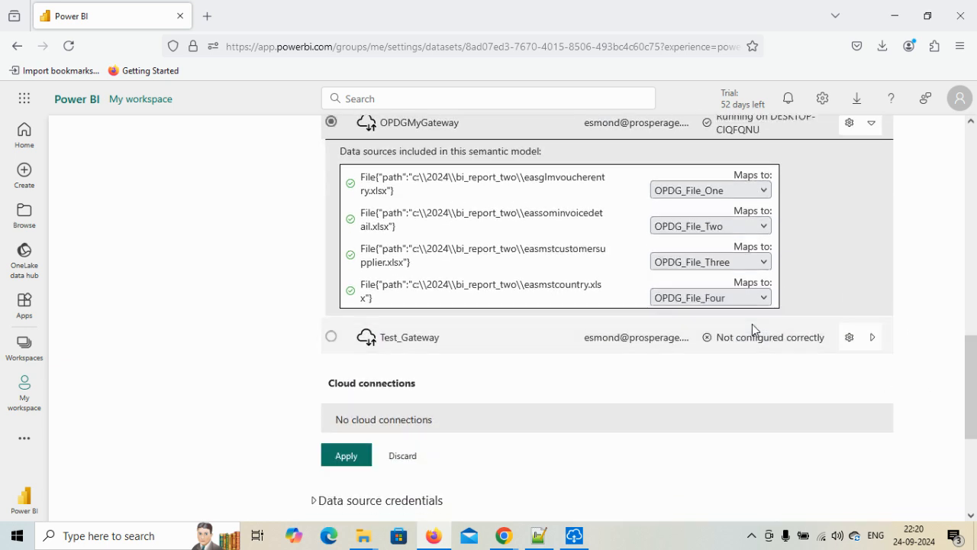
left_click(367, 455)
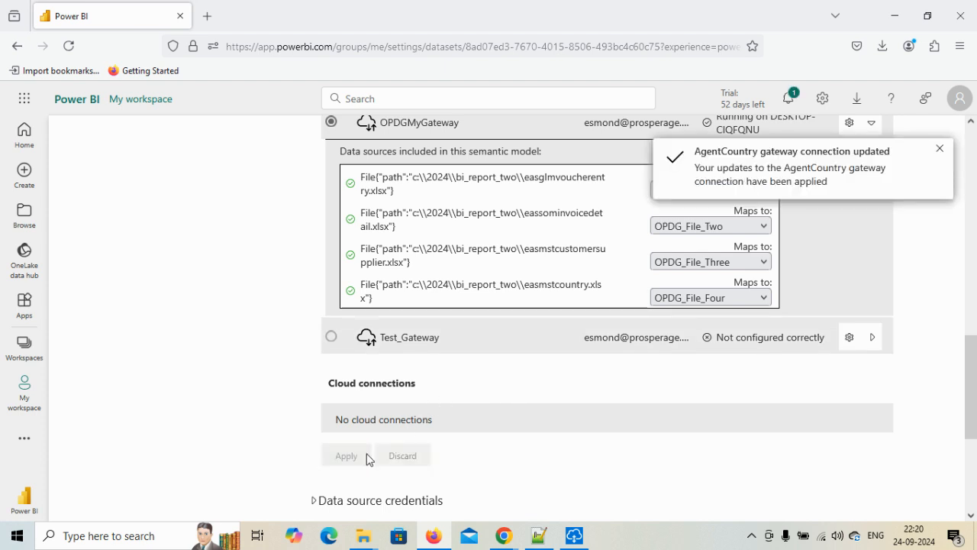
Step: From My workspace, open the AgentCountry report in a new tab and start a refresh of the AgentCountry semantic model
left_click_drag(974, 432, 975, 390)
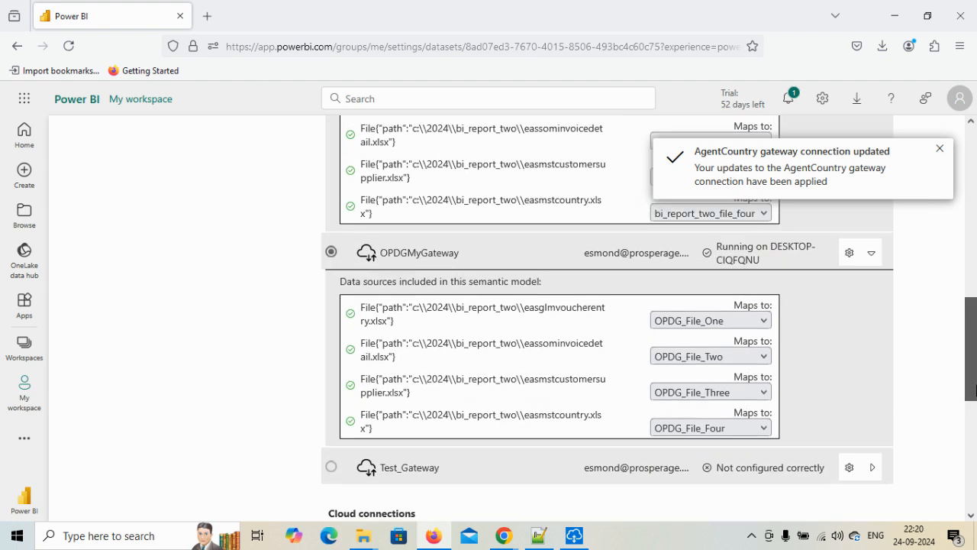
mouse_move(976, 390)
left_mouse_down()
mouse_move(976, 443)
mouse_move(976, 388)
left_mouse_up()
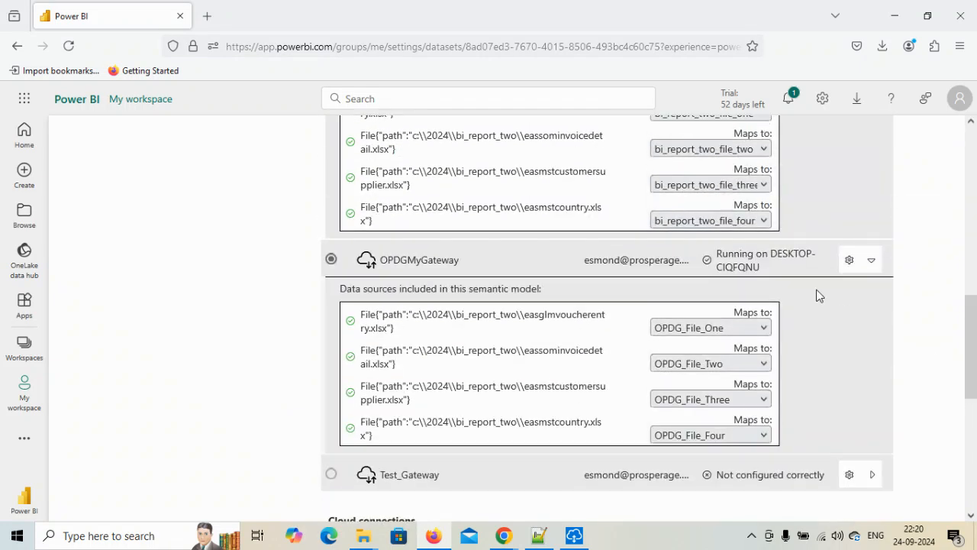
left_click_drag(975, 345, 975, 177)
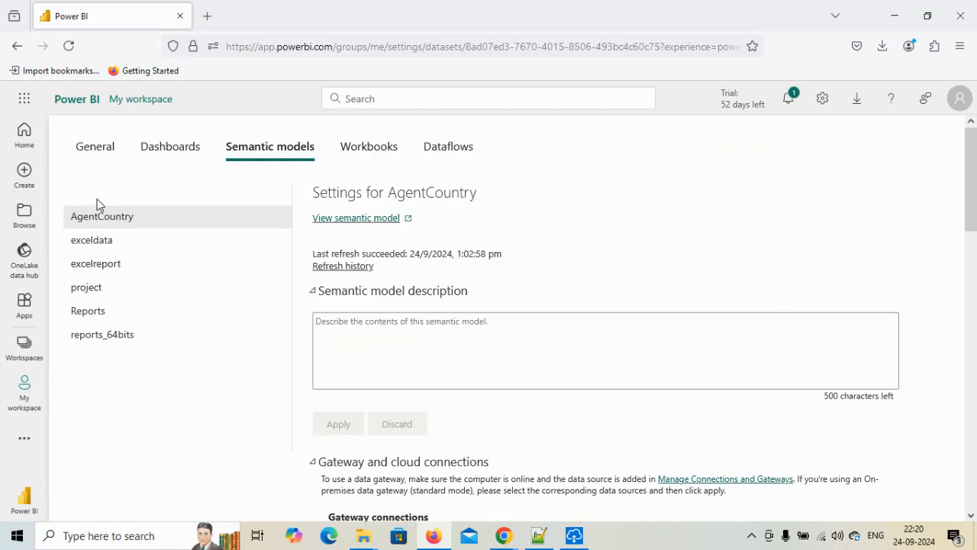
left_click(27, 391)
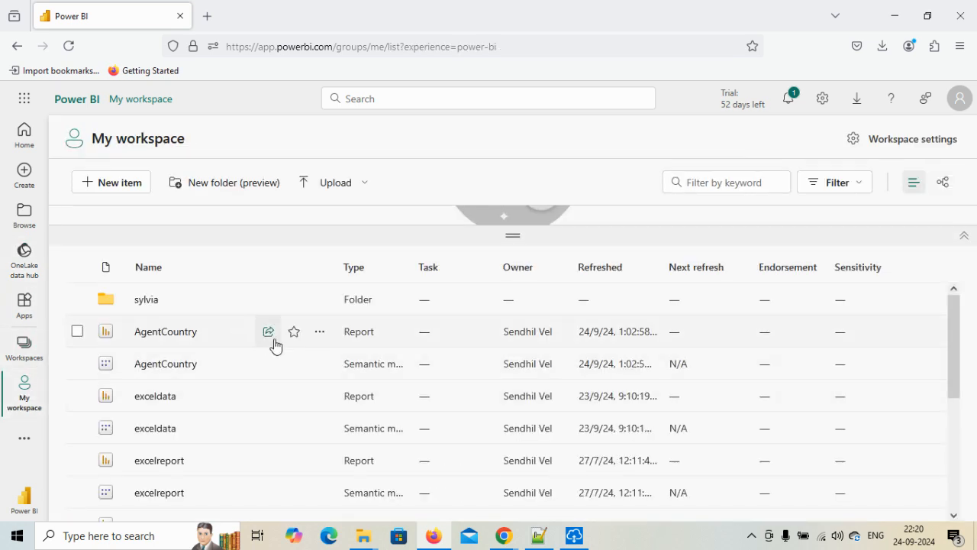
middle_click(196, 345)
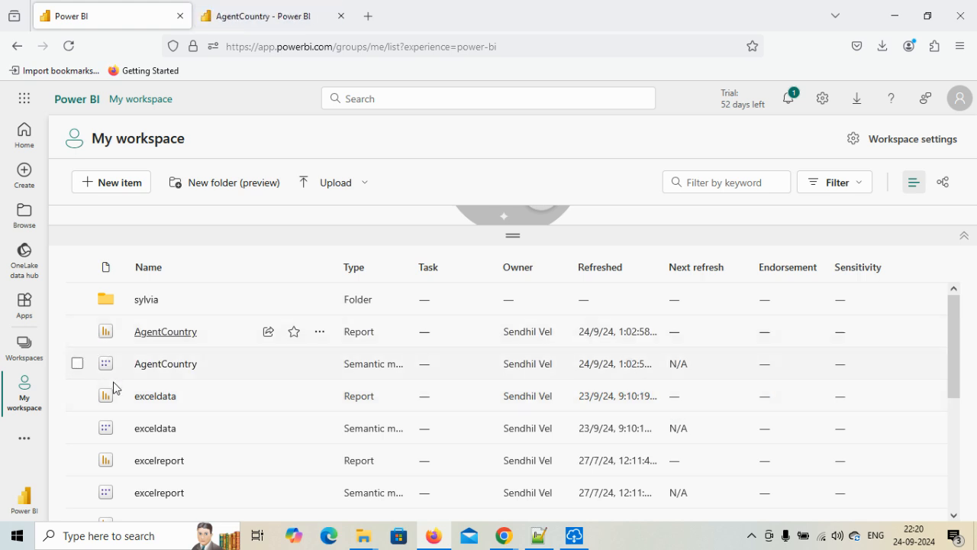
mouse_move(221, 365)
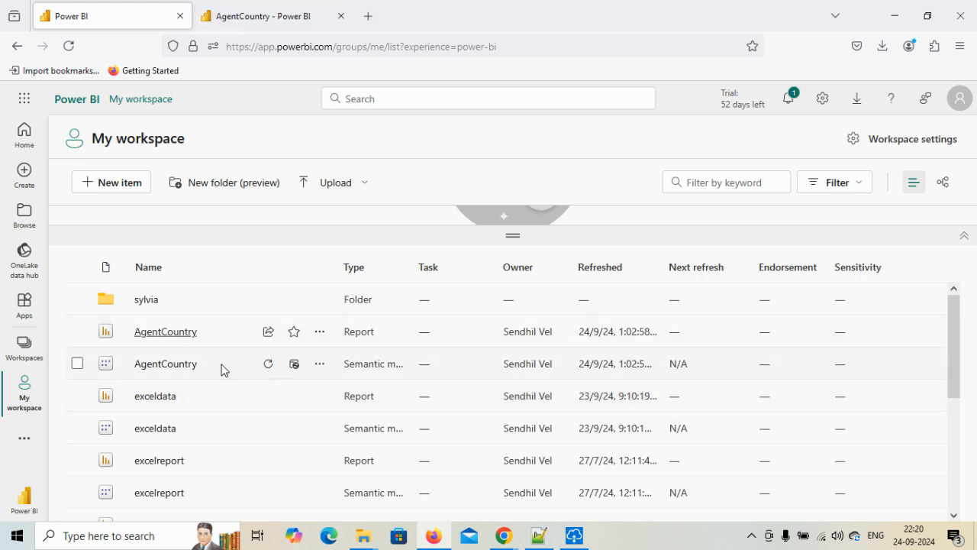
left_click(271, 370)
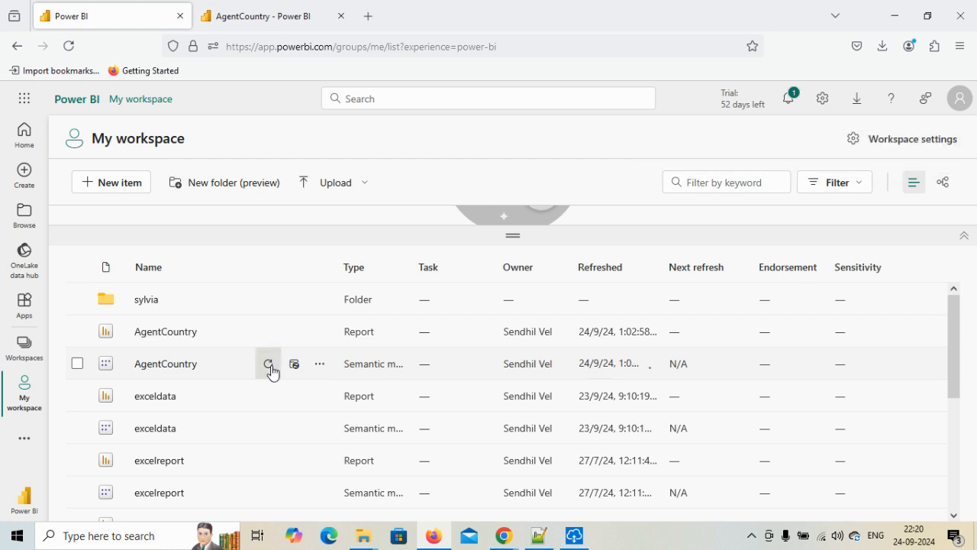
Step: Refresh the visuals in the AgentCountry report to check its charts, and close the report tab
key("ctrl+Tab")
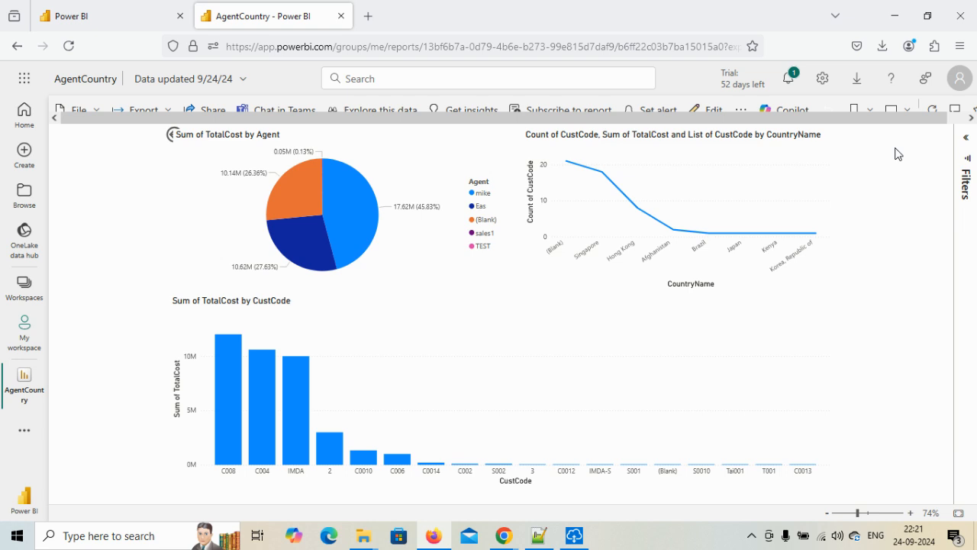
left_click(937, 109)
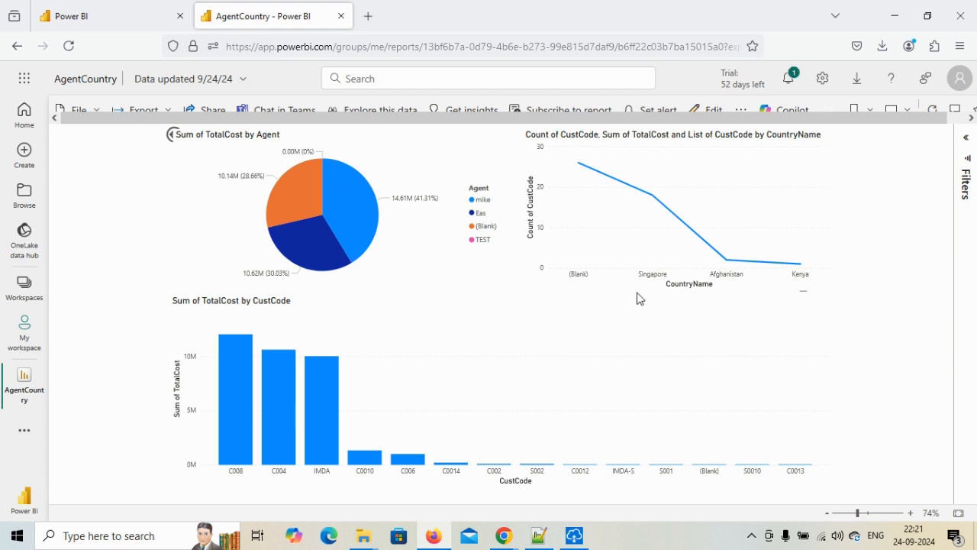
left_click(341, 15)
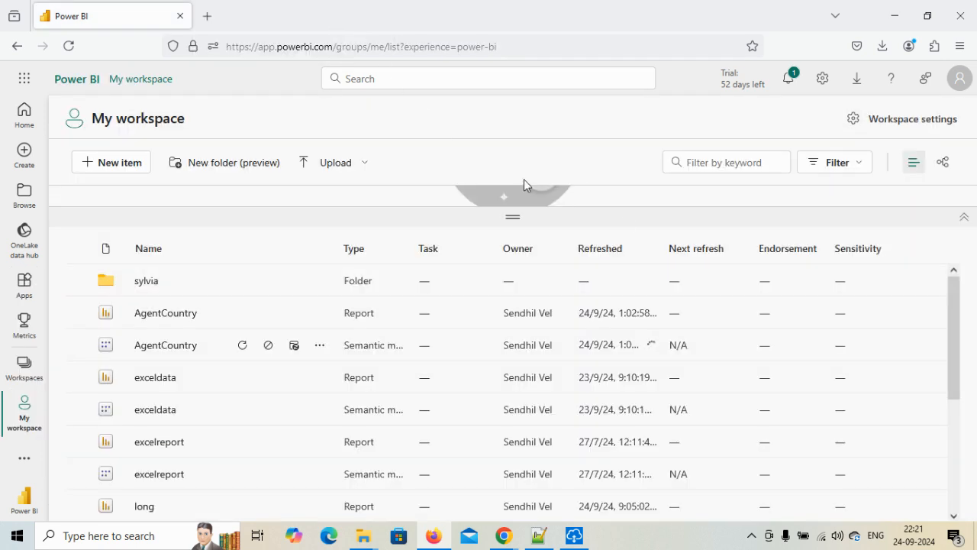